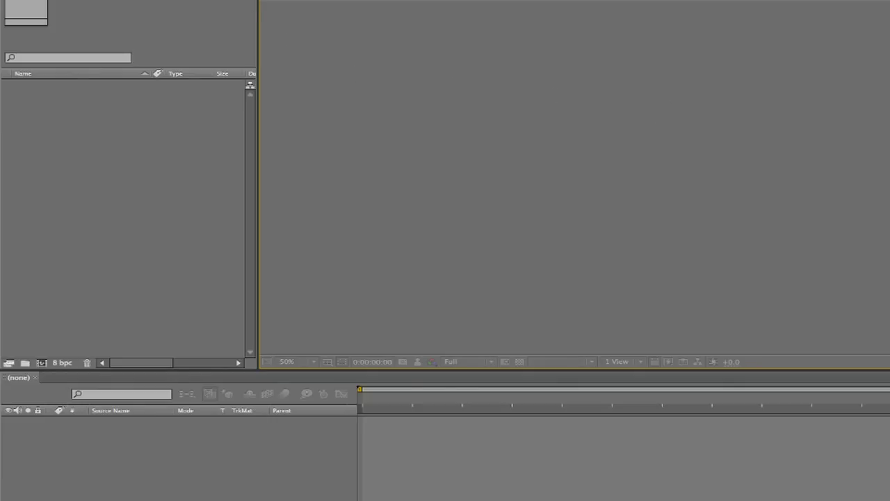
# - Create the 'Solar System' composition at 1920×1080, 30 fps, duration 0:00:06:00
pyautogui.click(188, 0)
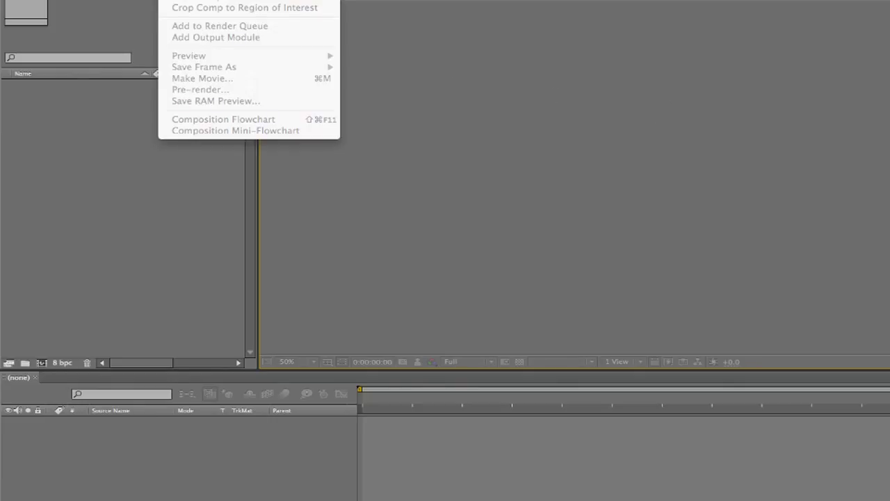
pyautogui.click(126, 165)
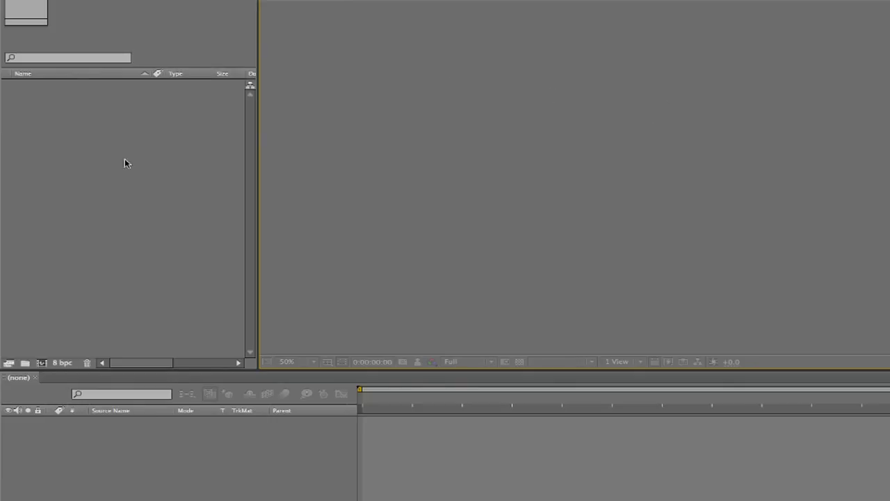
pyautogui.click(42, 364)
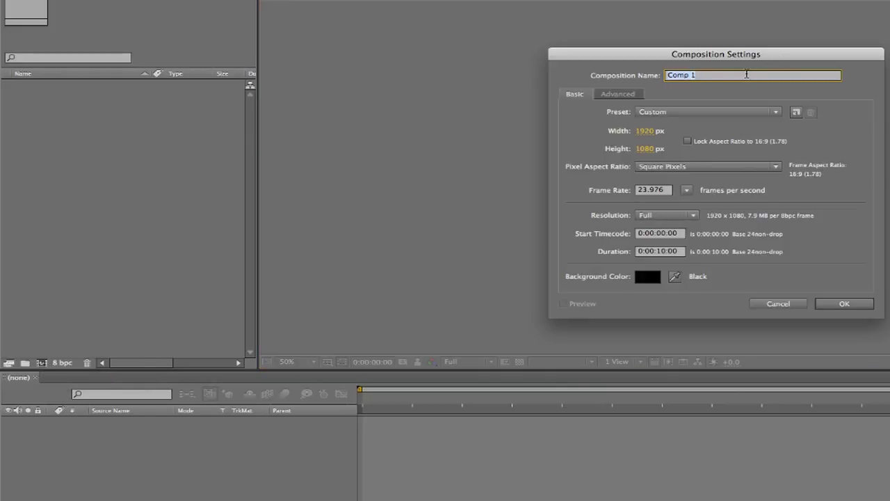
pyautogui.write('Solar System')
pyautogui.press('Tab')
pyautogui.press('Tab')
pyautogui.press('Tab')
pyautogui.write('3')
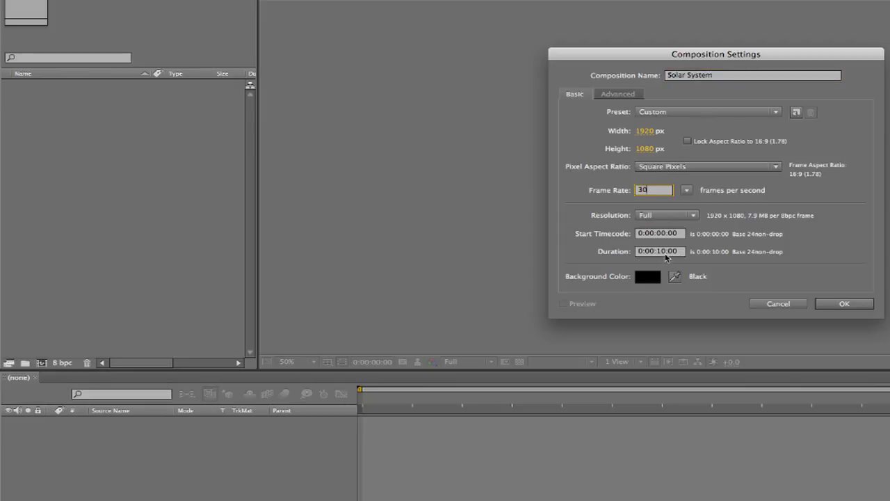
pyautogui.click(660, 251)
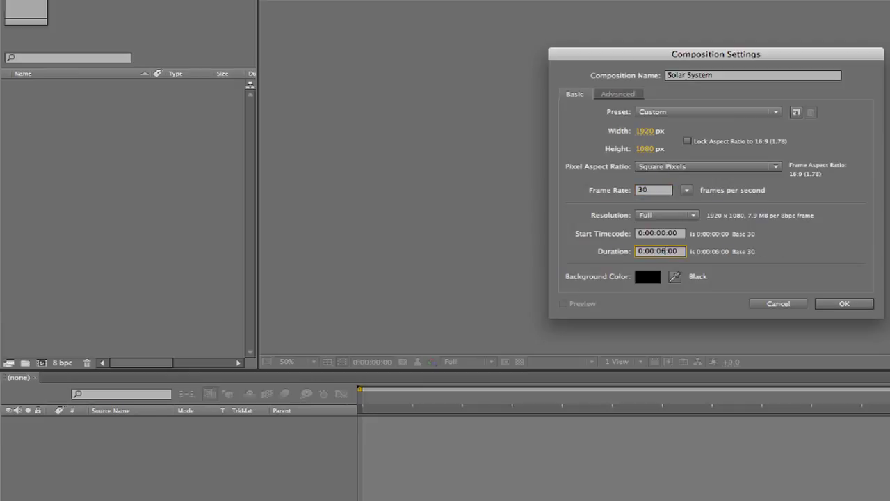
pyautogui.click(843, 303)
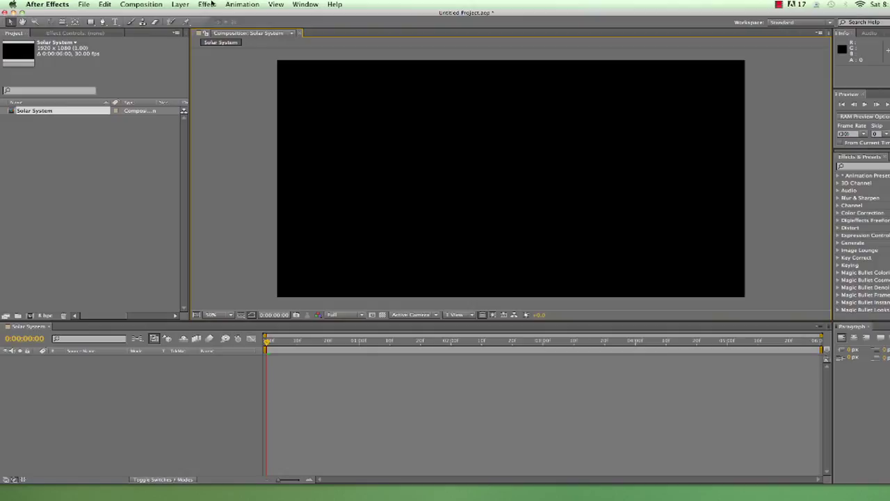
# - Open the Solid Settings dialog via Layer > New > Solid for a 1920×1080 solid
pyautogui.click(181, 4)
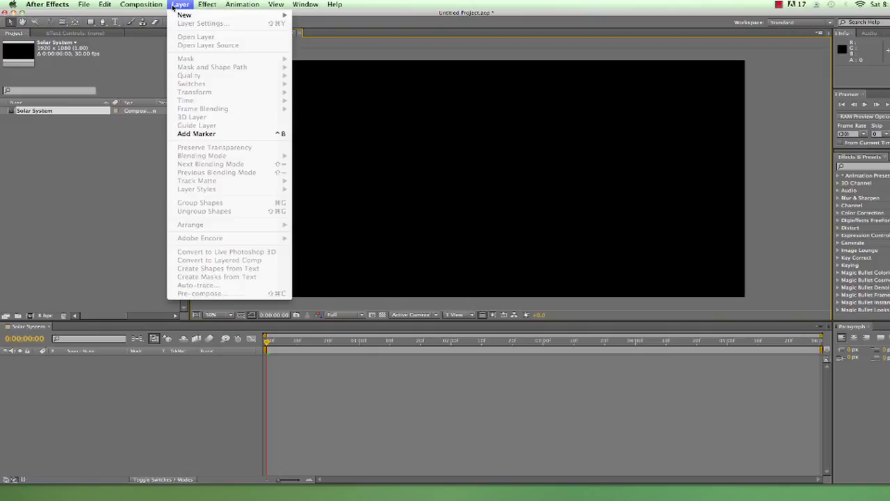
pyautogui.moveTo(180, 16)
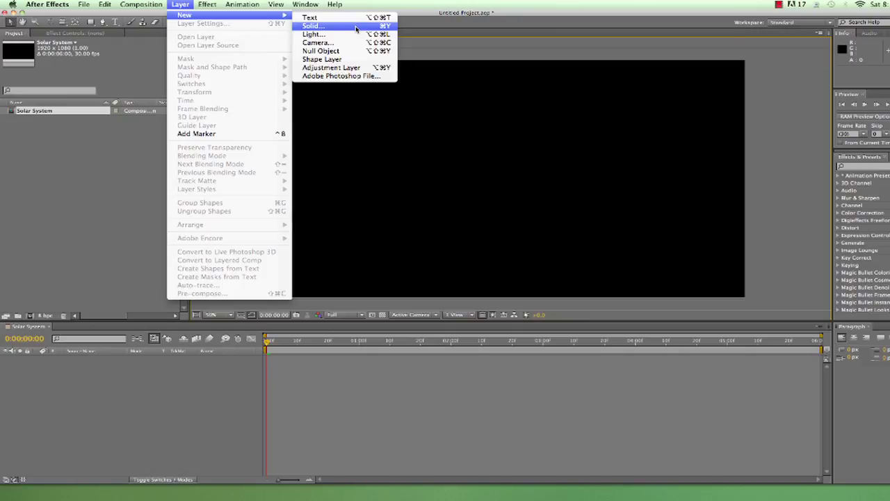
pyautogui.click(356, 27)
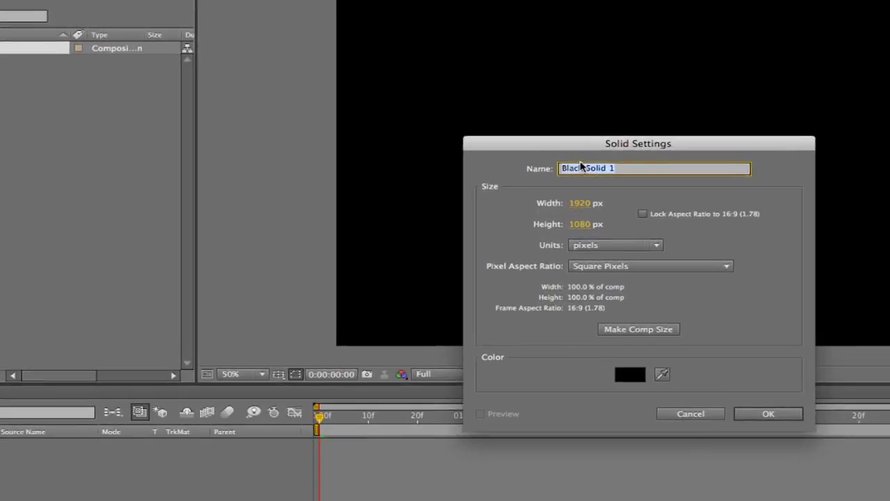
# - Rename the new solid from 'Black Solid 1' to 'Green Planet'
pyautogui.doubleClick(429, 185)
pyautogui.tripleClick(598, 167)
pyautogui.press('BackSpace')
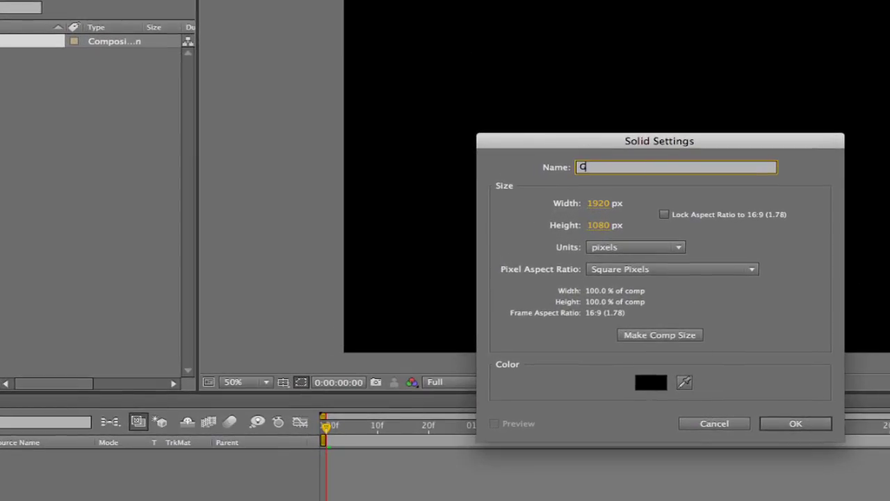
pyautogui.write('Green Planet')
# - Try teal, orange and brown hues for the solid in the colour picker
pyautogui.click(647, 386)
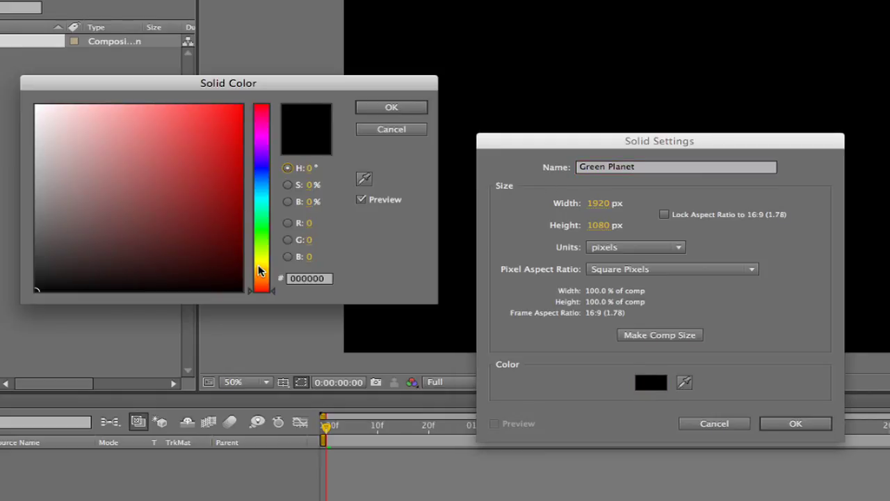
pyautogui.moveTo(269, 111); pyautogui.dragTo(264, 279)
pyautogui.moveTo(113, 150); pyautogui.dragTo(147, 214)
pyautogui.moveTo(206, 85); pyautogui.dragTo(272, 61)
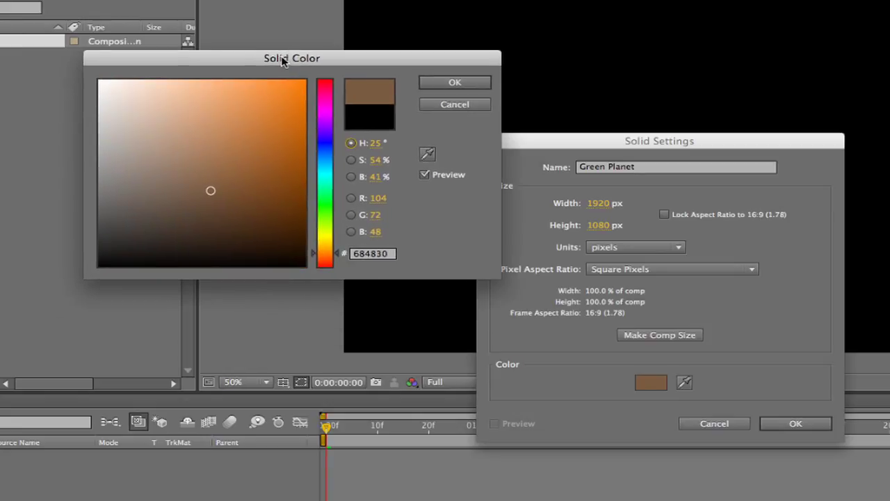
pyautogui.moveTo(324, 115); pyautogui.dragTo(320, 193)
pyautogui.click(381, 146)
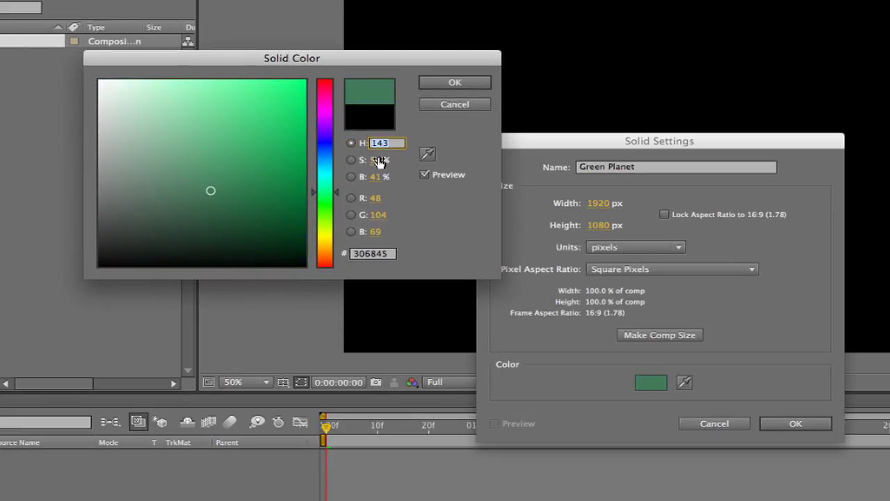
pyautogui.click(376, 160)
pyautogui.click(376, 176)
pyautogui.click(402, 202)
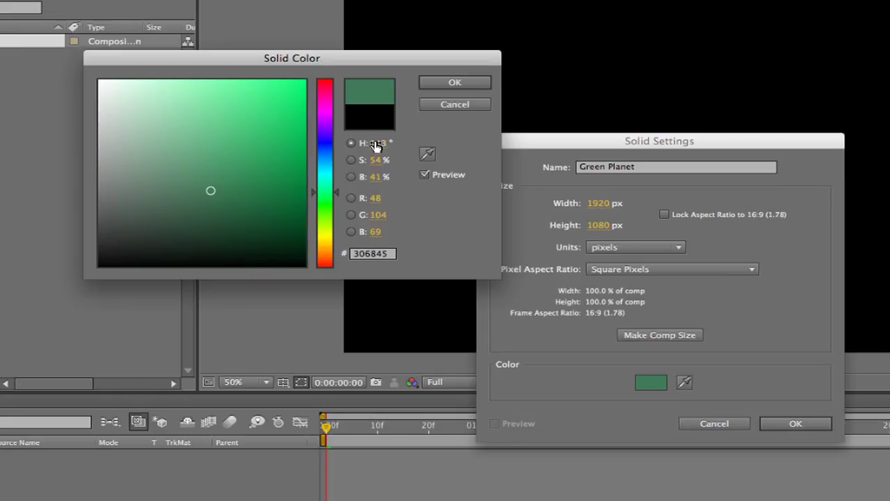
# - Settle on dark green 2E7016 as the solid's colour
pyautogui.moveTo(376, 144); pyautogui.dragTo(457, 145)
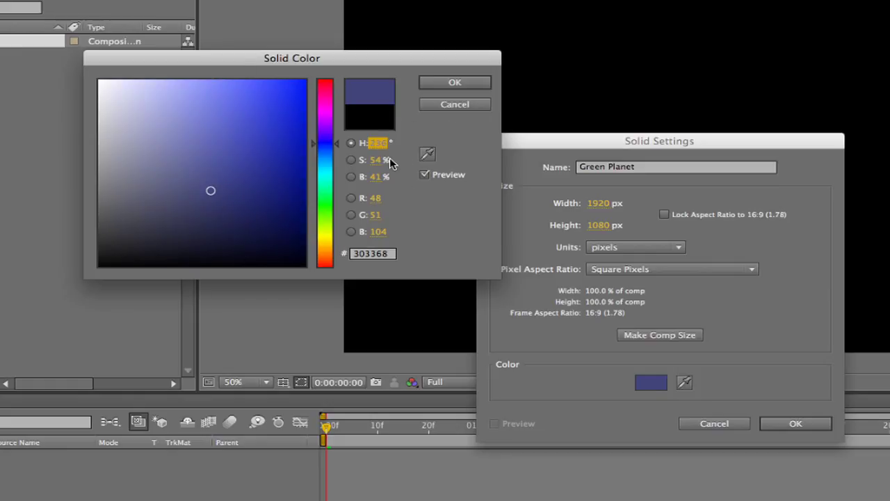
pyautogui.moveTo(375, 142)
pyautogui.mouseDown()
pyautogui.moveTo(225, 153)
pyautogui.moveTo(389, 145)
pyautogui.moveTo(375, 170)
pyautogui.moveTo(410, 169)
pyautogui.moveTo(339, 167)
pyautogui.moveTo(475, 169)
pyautogui.moveTo(310, 157)
pyautogui.moveTo(500, 169)
pyautogui.mouseUp()
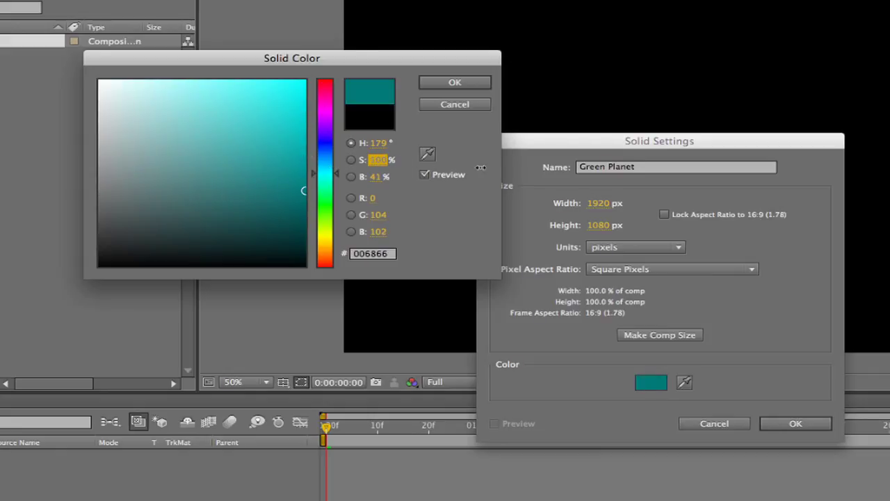
pyautogui.click(325, 211)
pyautogui.click(271, 207)
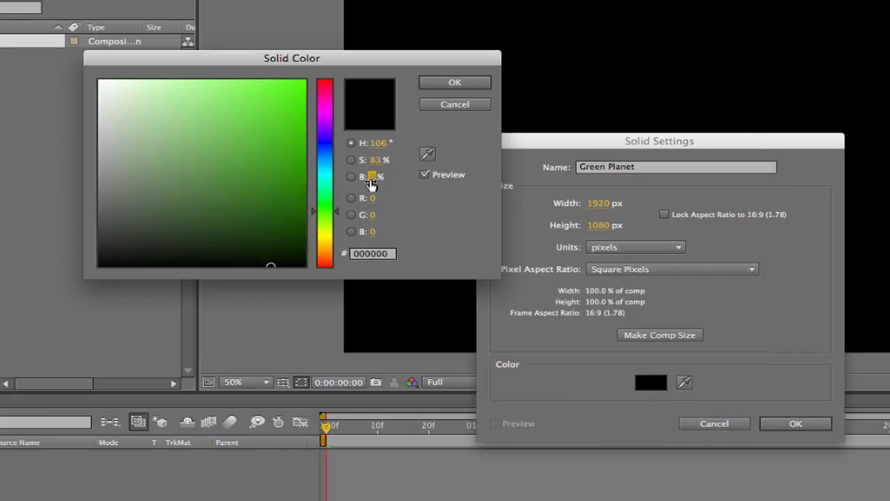
pyautogui.click(384, 161)
pyautogui.moveTo(391, 165); pyautogui.dragTo(376, 146)
pyautogui.click(265, 181)
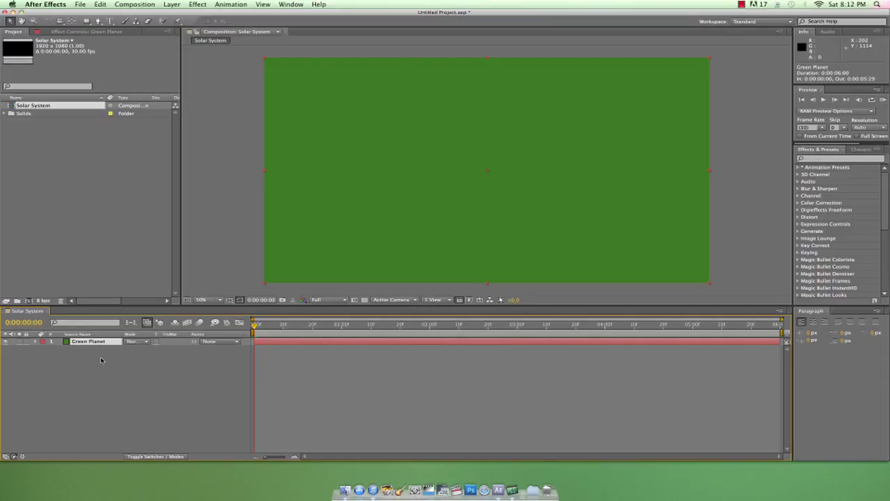
# - Move Green Planet, test a 55% scale, undo it and re-centre the layer
pyautogui.click(101, 360)
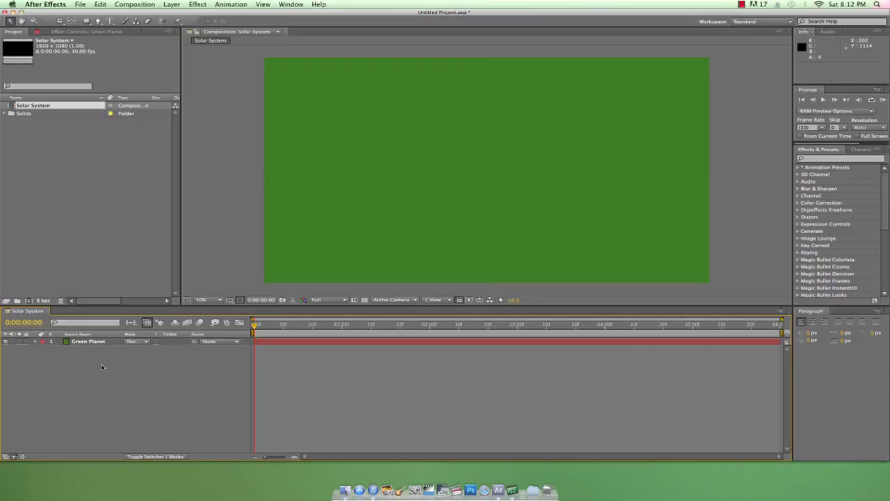
pyautogui.moveTo(496, 207)
pyautogui.mouseDown()
pyautogui.moveTo(487, 191)
pyautogui.moveTo(447, 225)
pyautogui.moveTo(459, 185)
pyautogui.moveTo(502, 200)
pyautogui.mouseUp()
pyautogui.press('s')
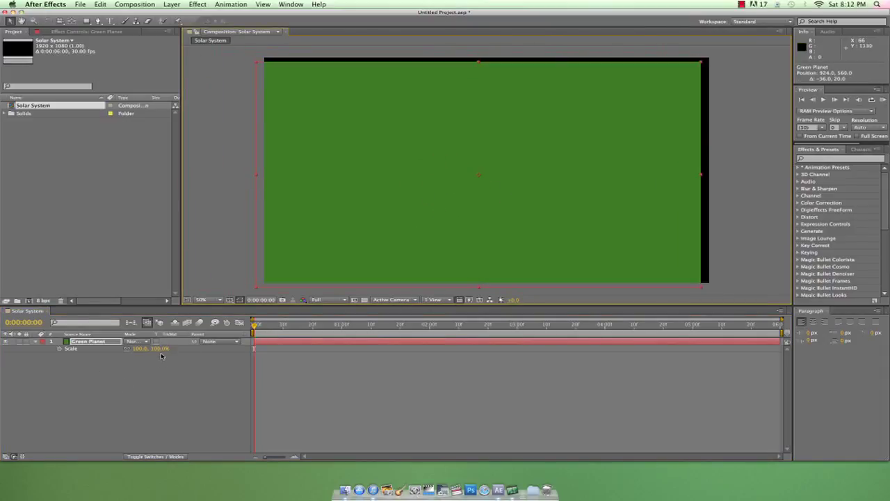
pyautogui.moveTo(159, 349); pyautogui.dragTo(139, 350)
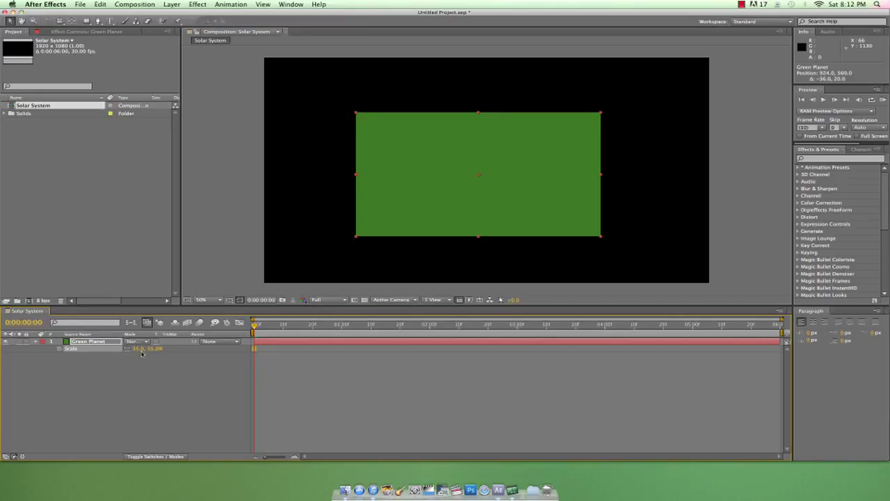
pyautogui.press('super+z')
pyautogui.moveTo(332, 249); pyautogui.dragTo(346, 240)
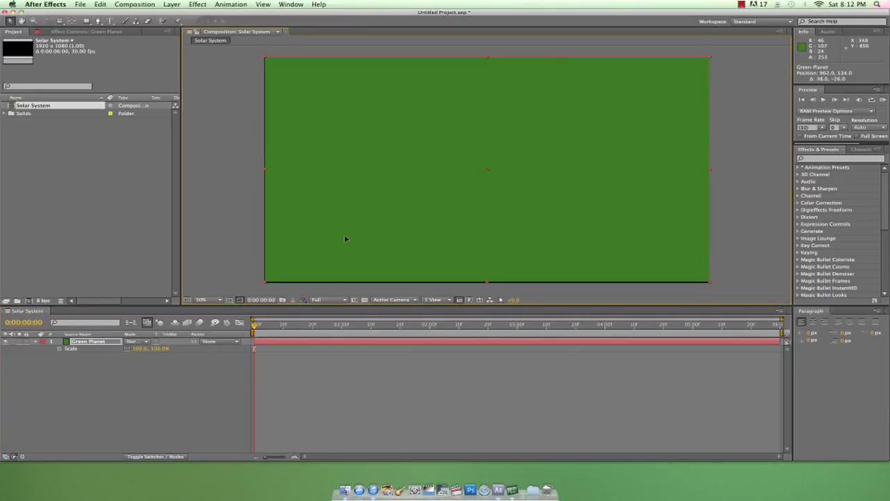
# - Add a second solid, 'Deep Royal Blue Solid 1', using a pasted blue colour
pyautogui.click(174, 5)
pyautogui.moveTo(176, 14)
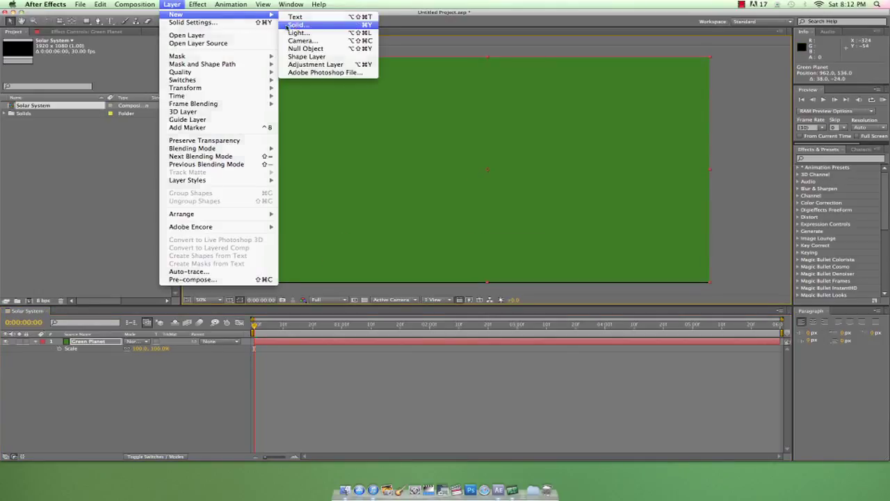
pyautogui.click(299, 23)
pyautogui.click(436, 300)
pyautogui.write('004069')
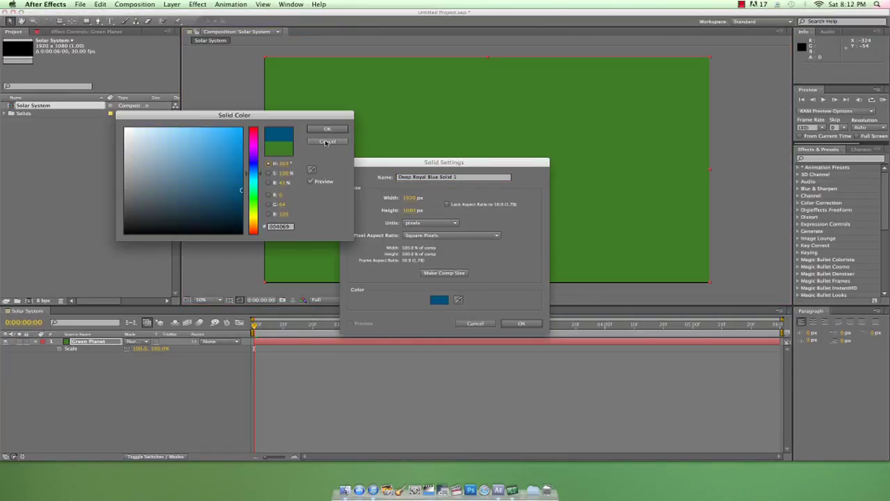
pyautogui.click(327, 129)
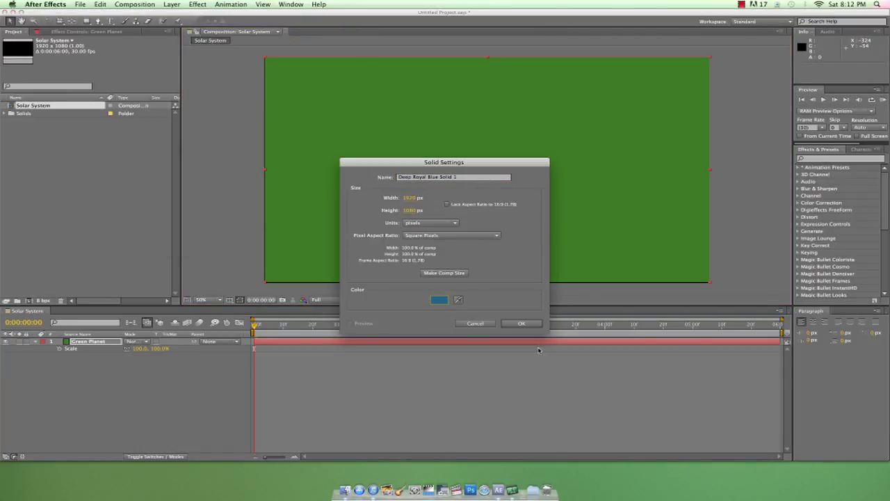
pyautogui.click(521, 324)
# - Offset the blue solid and Green Planet so a green strip shows at the left
pyautogui.moveTo(449, 212); pyautogui.dragTo(427, 214)
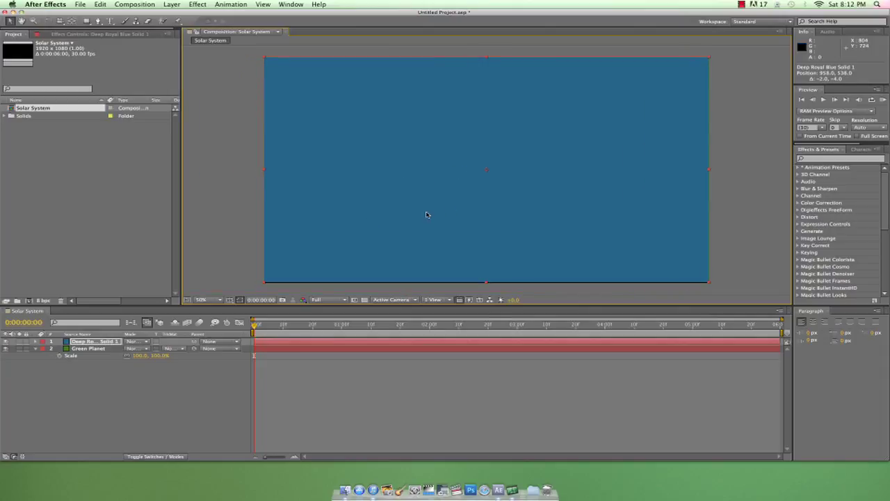
pyautogui.click(89, 348)
pyautogui.moveTo(328, 208); pyautogui.dragTo(264, 230)
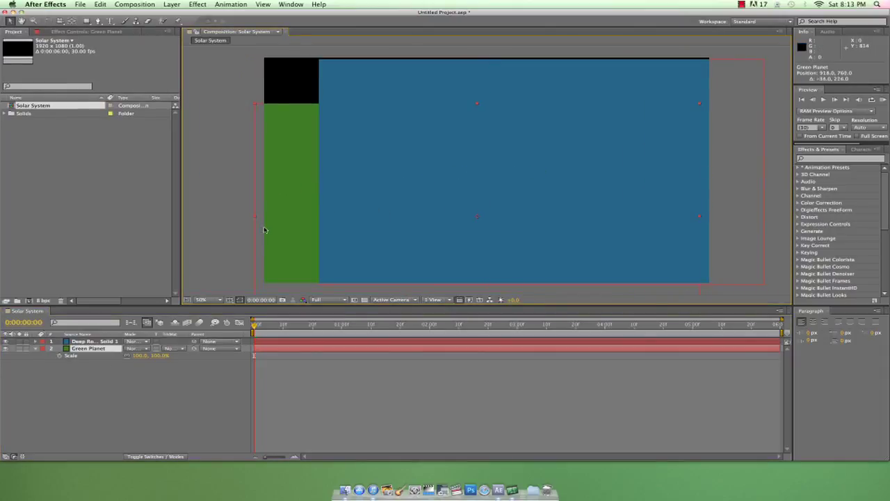
pyautogui.press('Return')
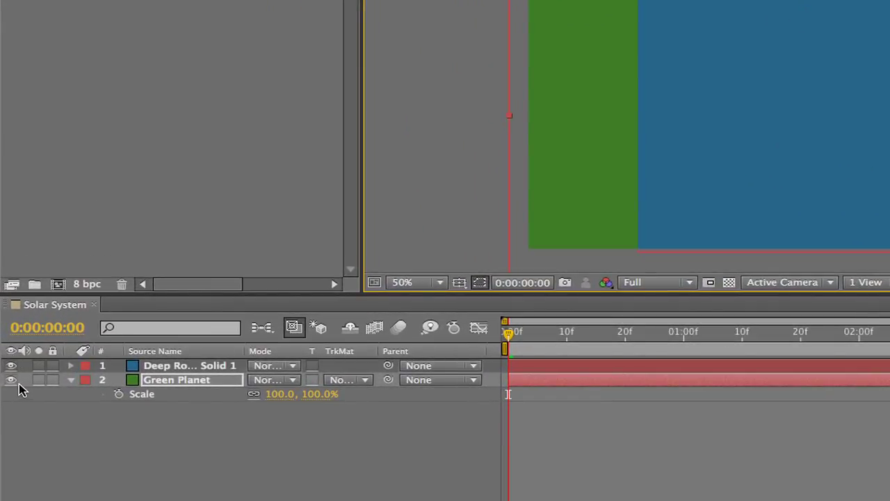
# - Toggle visibility and Solo switches to compare the blue solid against Green Planet
pyautogui.click(10, 365)
pyautogui.click(10, 380)
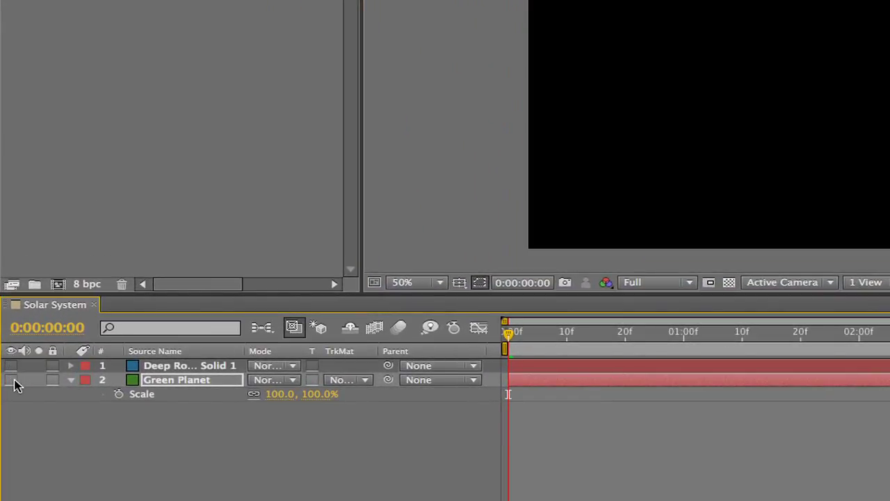
pyautogui.click(11, 380)
pyautogui.click(10, 365)
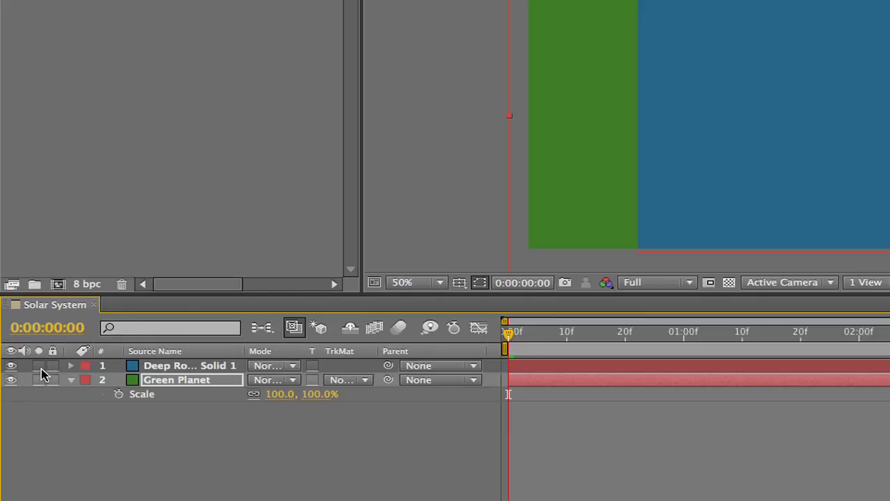
pyautogui.click(40, 368)
pyautogui.click(39, 367)
pyautogui.click(39, 379)
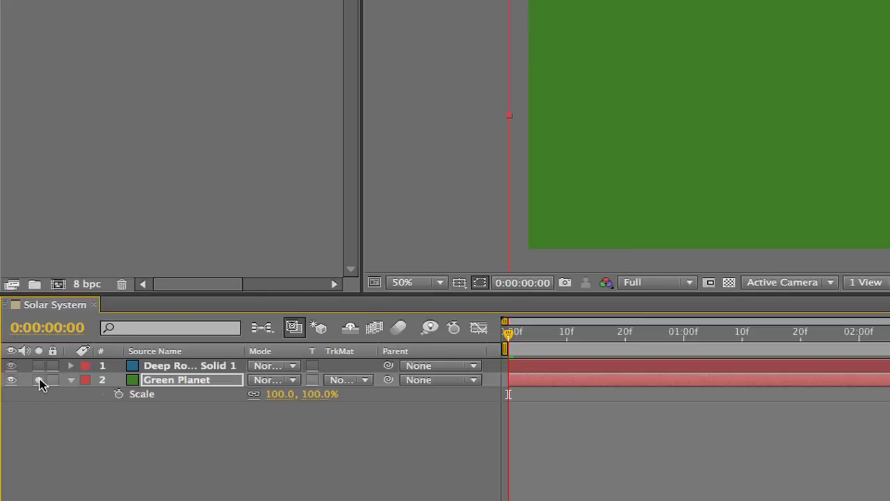
pyautogui.click(39, 380)
pyautogui.click(39, 368)
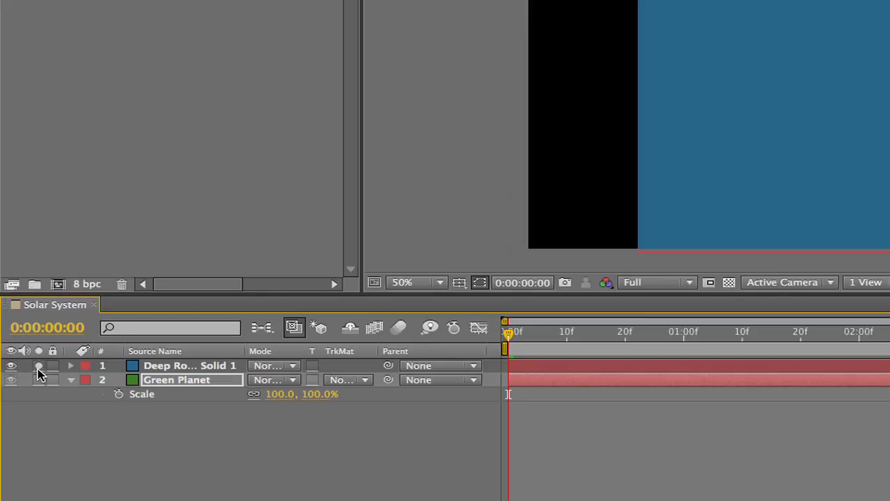
pyautogui.click(39, 380)
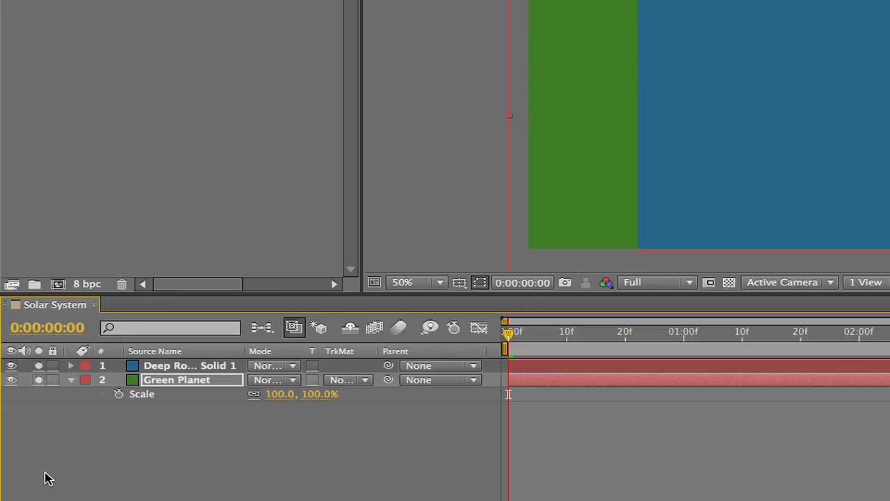
pyautogui.click(39, 380)
pyautogui.click(39, 366)
# - Lock the blue solid, reveal its Transform properties, and select it
pyautogui.click(53, 366)
pyautogui.click(751, 202)
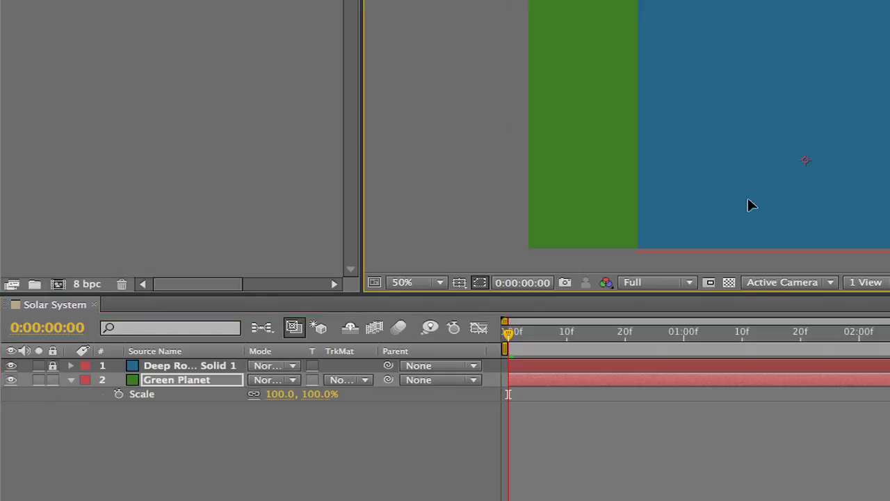
pyautogui.hotkey('ctrl', 'shift', 'a')
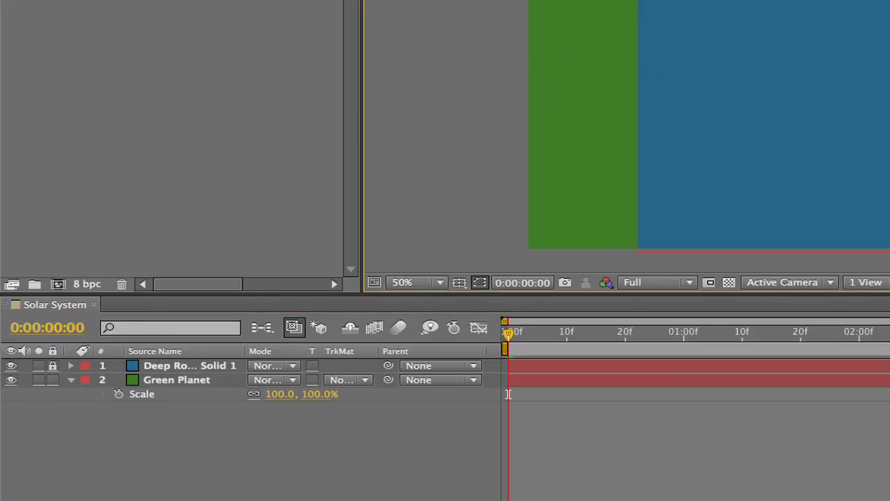
pyautogui.click(183, 396)
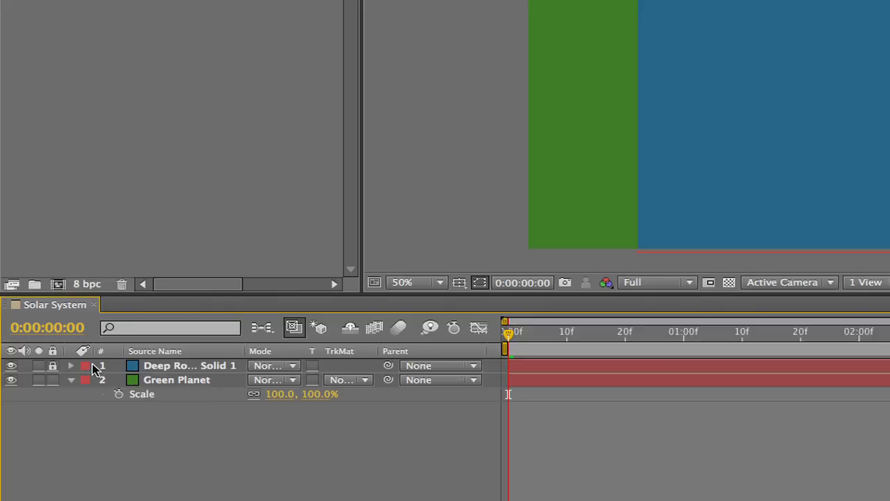
pyautogui.click(71, 365)
pyautogui.click(87, 380)
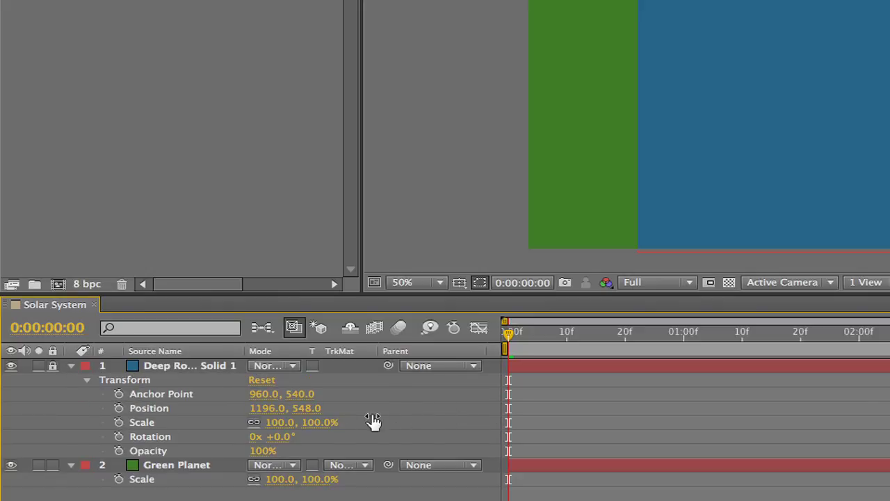
pyautogui.click(800, 155)
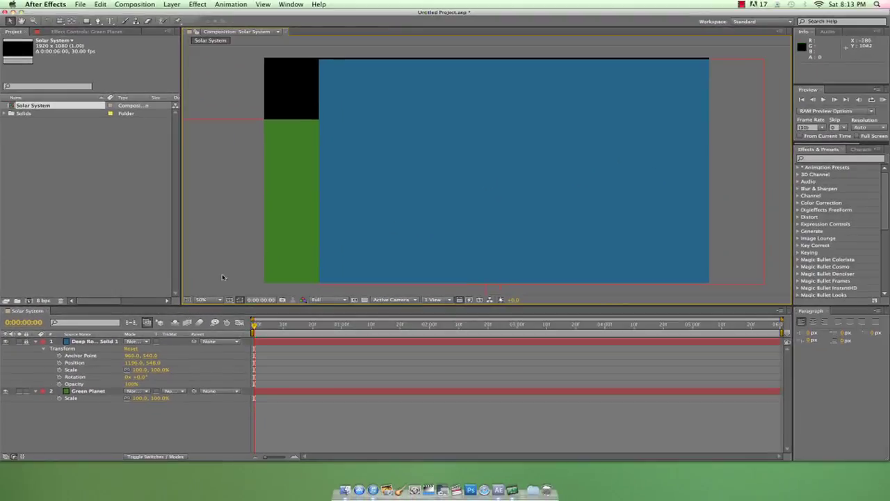
pyautogui.click(90, 342)
# - Delete the blue solid and move Green Planet to fill the whole frame
pyautogui.press('Delete')
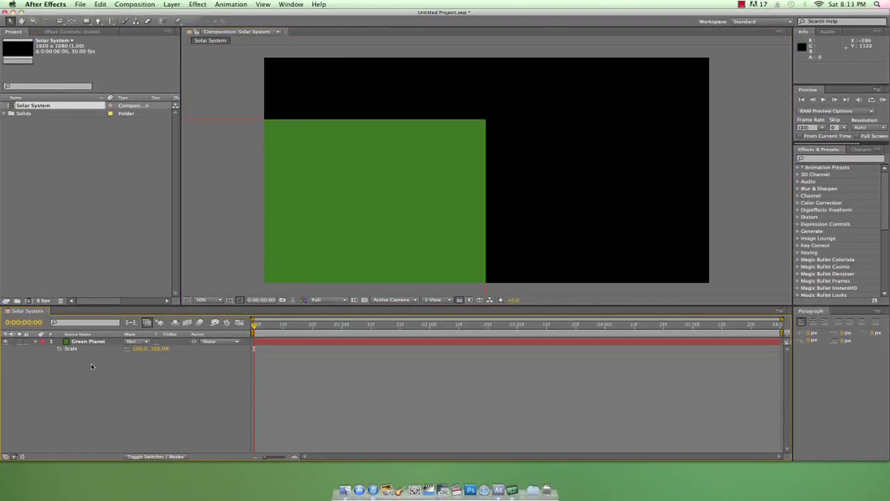
pyautogui.moveTo(432, 225); pyautogui.dragTo(592, 180)
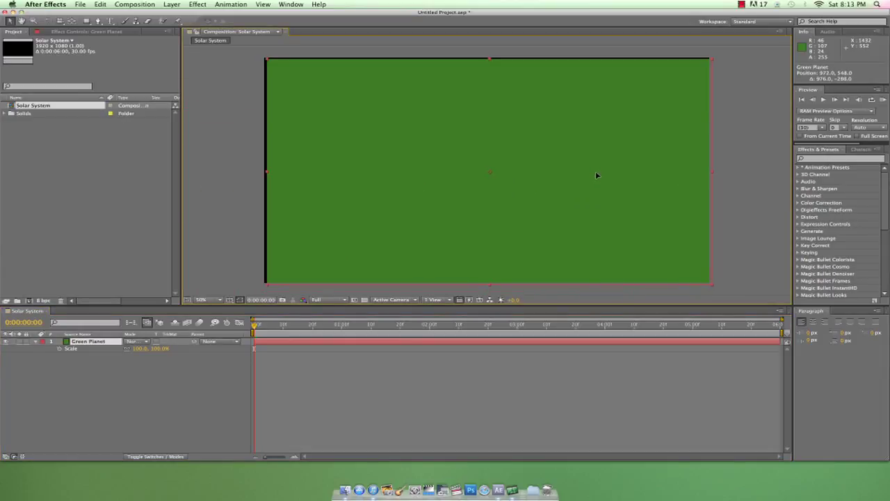
pyautogui.moveTo(546, 197); pyautogui.dragTo(588, 211)
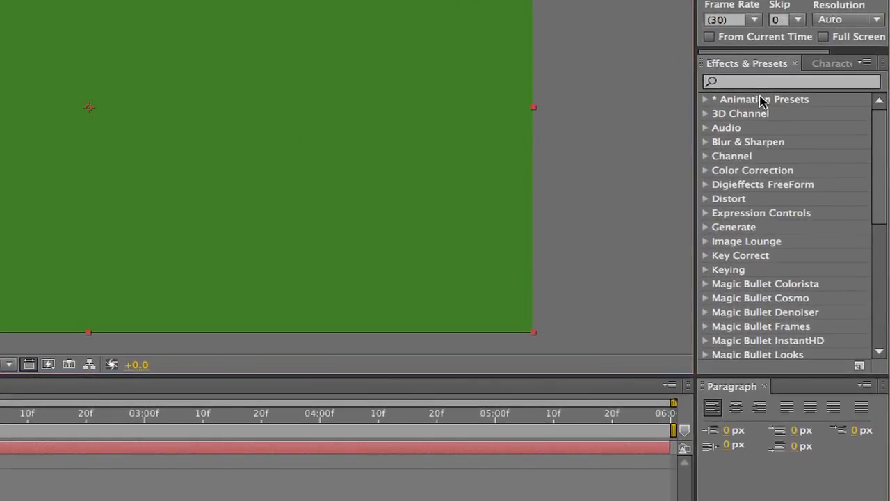
# - Apply Fractal Noise to Green Planet, turning it into grey cloudy noise
pyautogui.click(822, 160)
pyautogui.write('fractal noise')
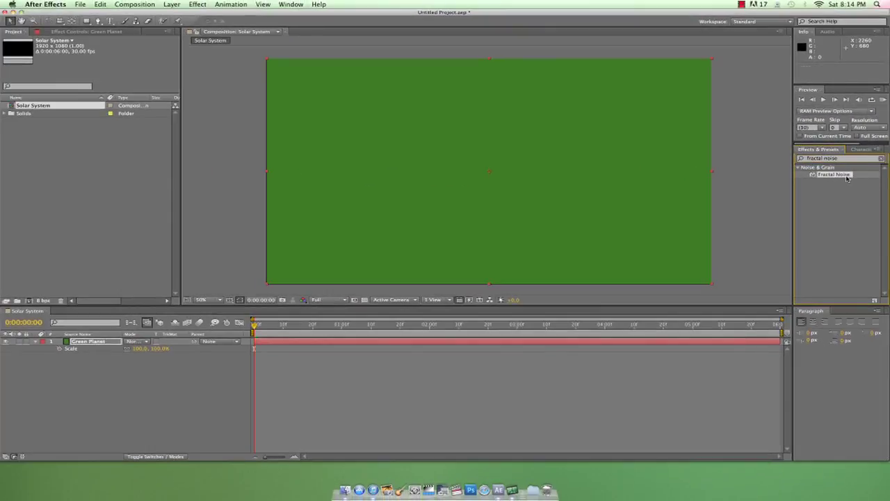
pyautogui.click(801, 115)
pyautogui.moveTo(847, 178); pyautogui.dragTo(324, 344)
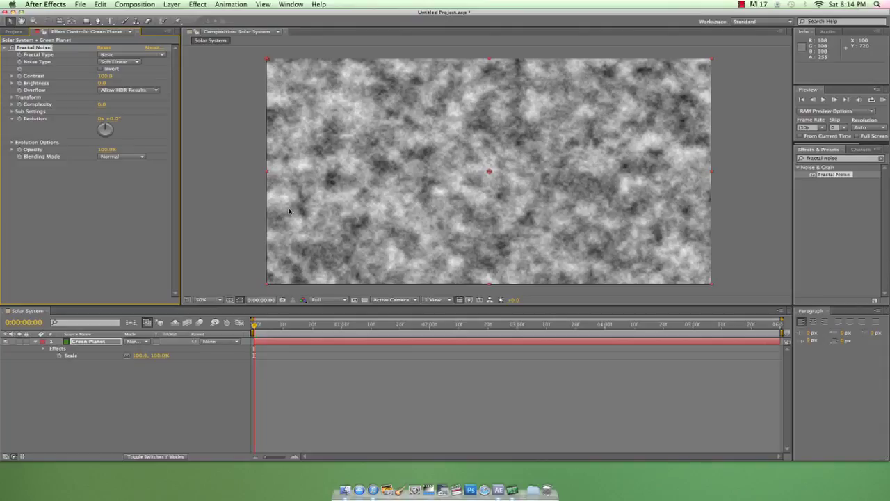
pyautogui.click(127, 187)
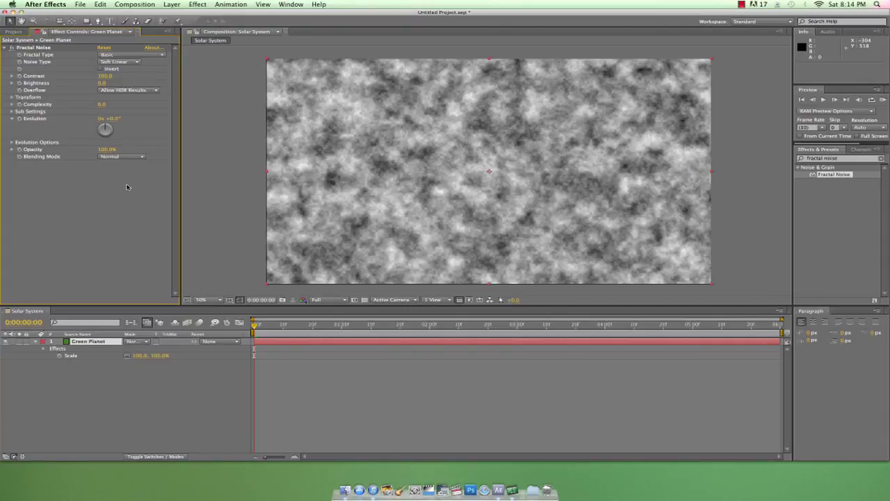
pyautogui.click(306, 106)
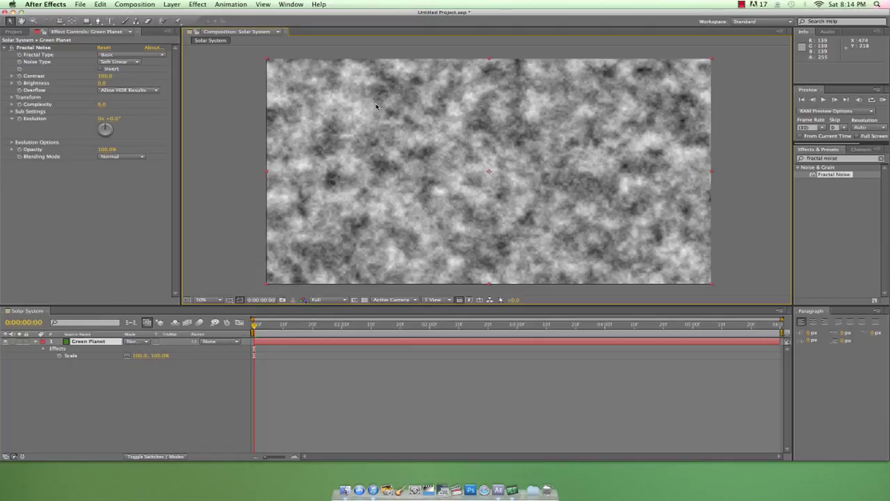
pyautogui.click(143, 57)
pyautogui.click(138, 118)
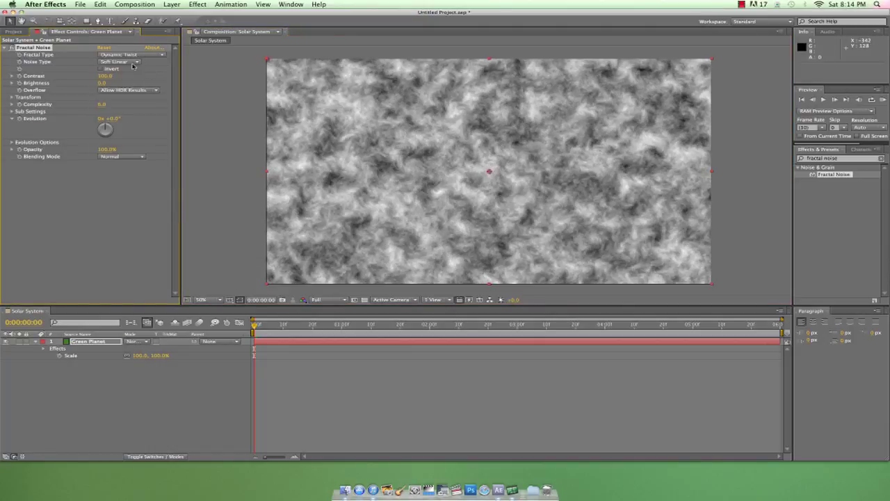
pyautogui.click(133, 63)
pyautogui.click(129, 103)
pyautogui.click(129, 64)
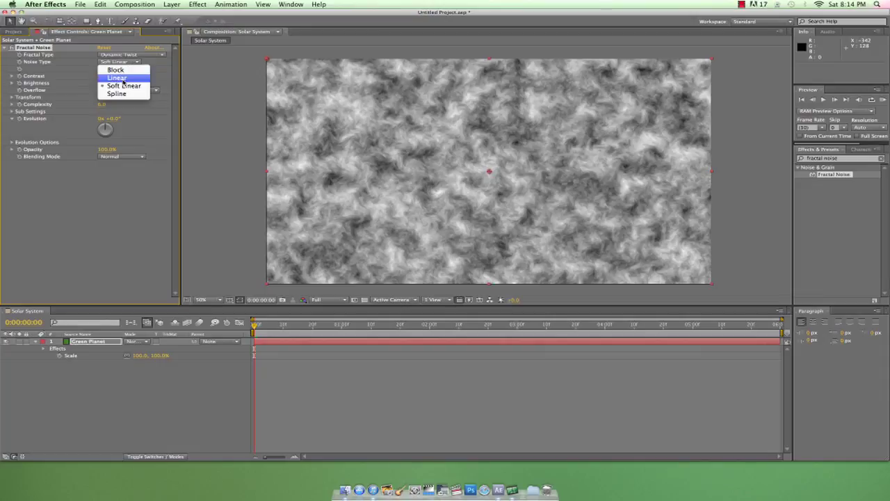
pyautogui.click(122, 81)
pyautogui.click(135, 56)
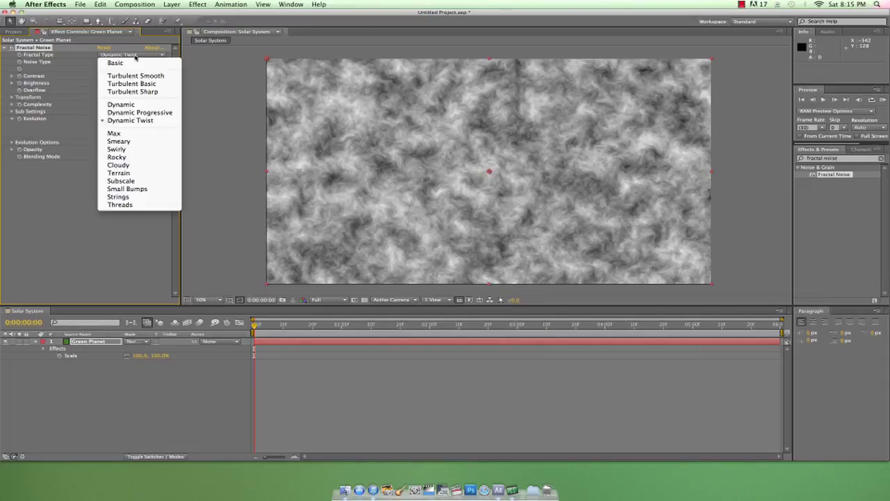
pyautogui.click(125, 165)
pyautogui.click(134, 64)
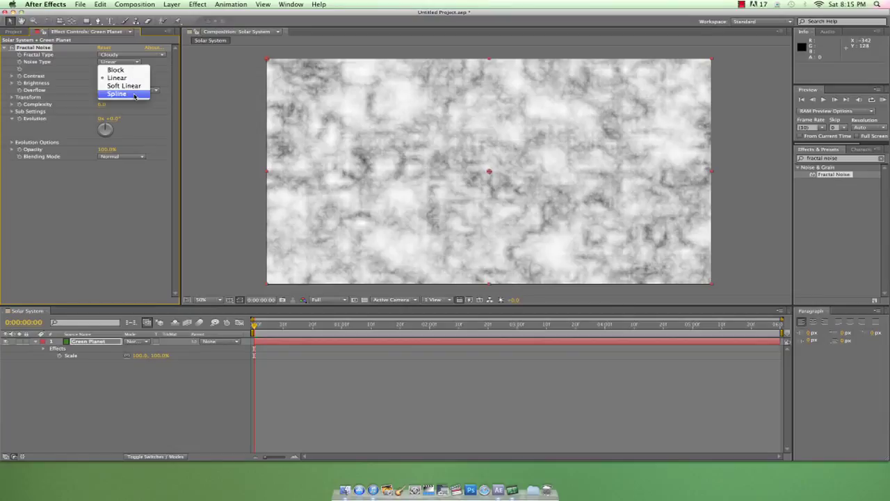
pyautogui.click(135, 95)
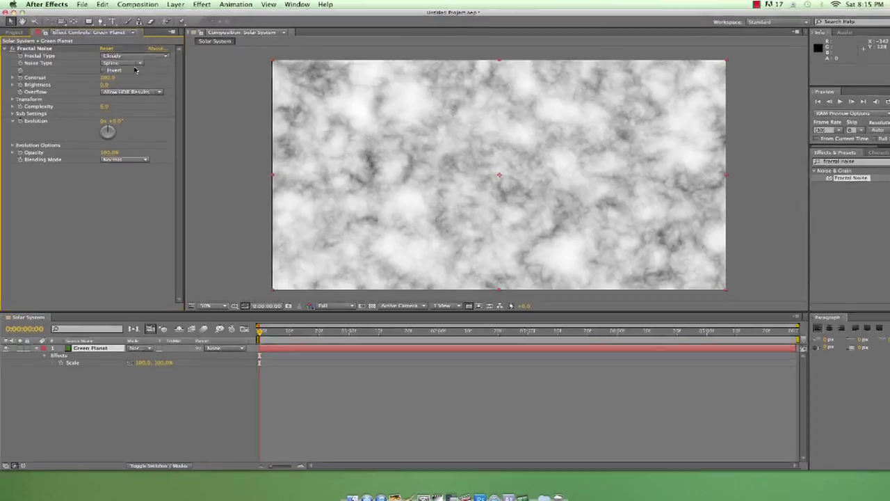
pyautogui.click(135, 56)
pyautogui.click(127, 64)
pyautogui.click(138, 64)
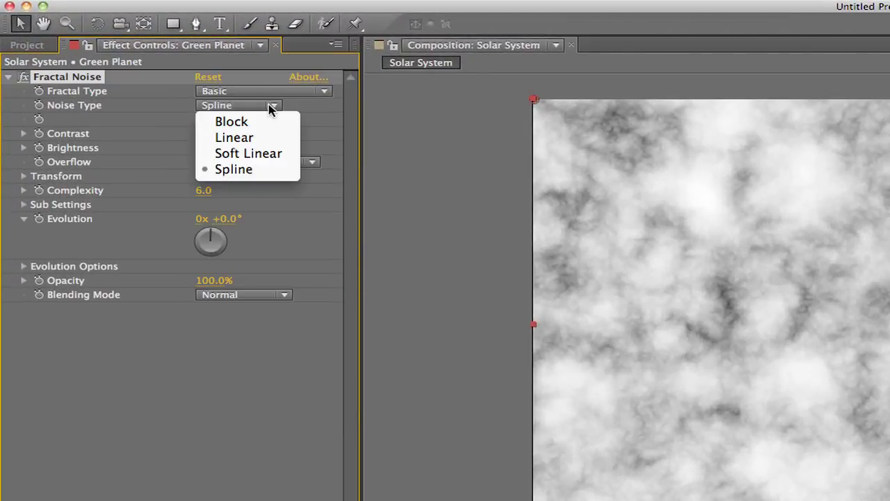
pyautogui.click(251, 154)
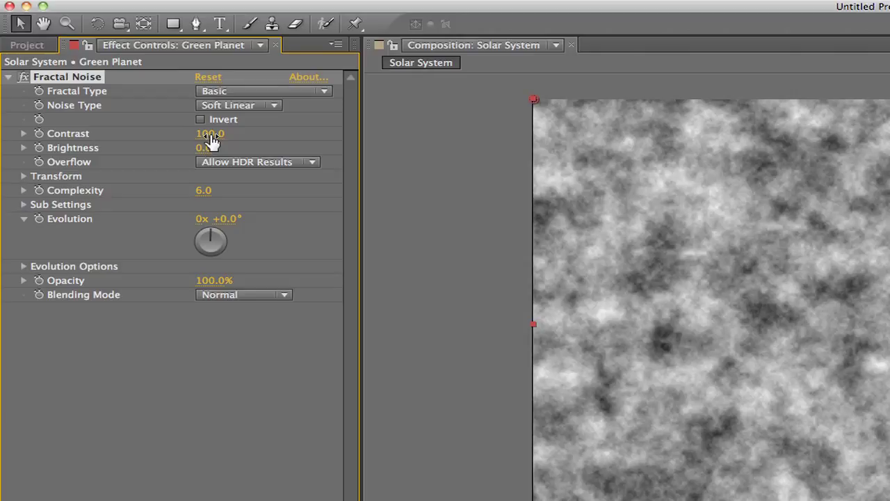
# - Set Fractal Noise Contrast to 152, Brightness to -29 and Evolution to 3x +19°
pyautogui.moveTo(212, 142); pyautogui.dragTo(261, 134)
pyautogui.moveTo(204, 149)
pyautogui.mouseDown()
pyautogui.moveTo(169, 147)
pyautogui.moveTo(215, 156)
pyautogui.mouseUp()
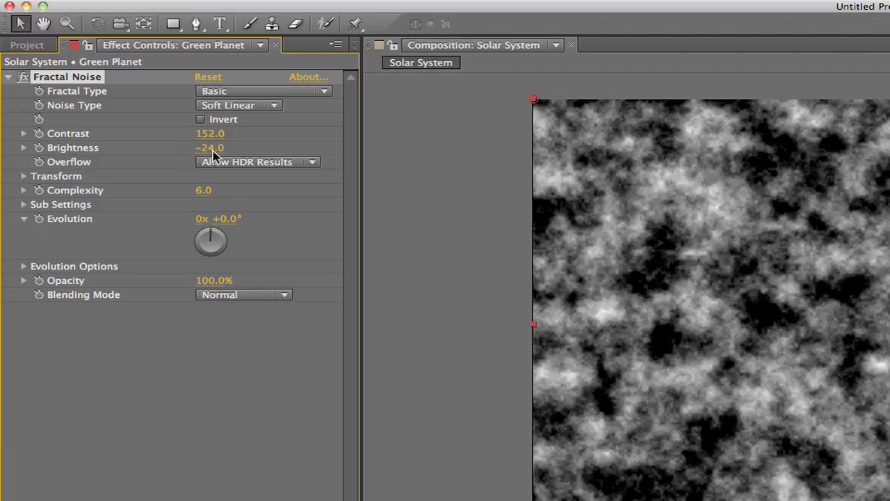
pyautogui.moveTo(210, 233)
pyautogui.mouseDown()
pyautogui.moveTo(217, 226)
pyautogui.moveTo(211, 270)
pyautogui.moveTo(182, 260)
pyautogui.moveTo(201, 240)
pyautogui.moveTo(219, 256)
pyautogui.moveTo(201, 223)
pyautogui.mouseUp()
pyautogui.click(201, 220)
pyautogui.write('3')
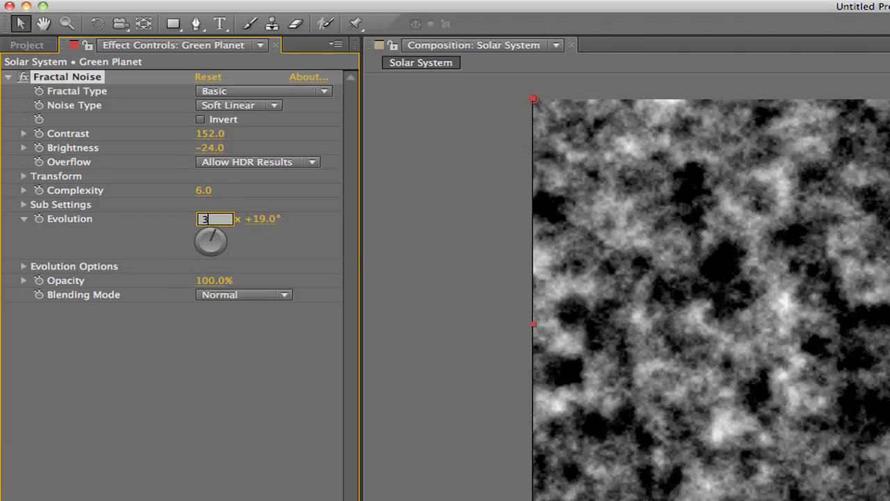
pyautogui.press('Return')
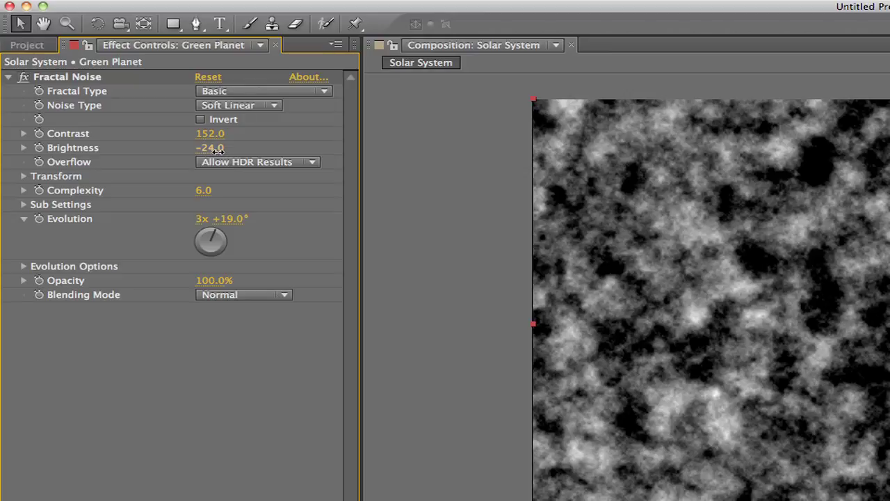
pyautogui.moveTo(217, 159); pyautogui.dragTo(214, 159)
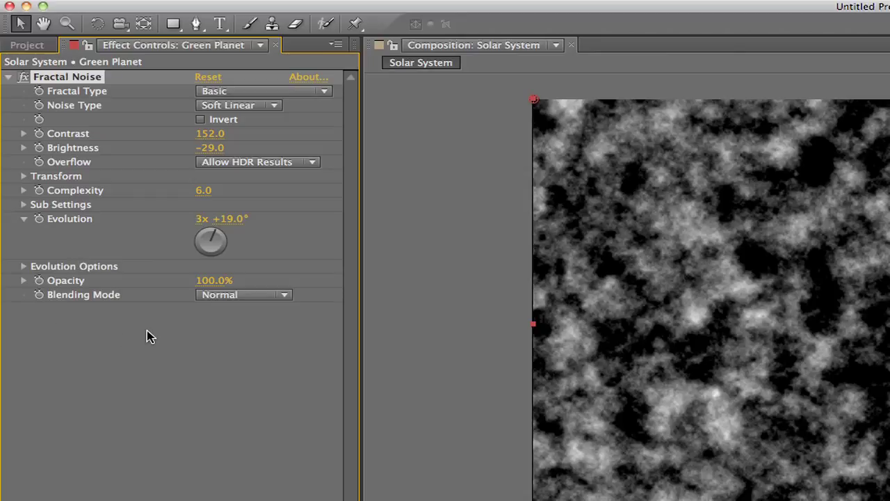
pyautogui.click(211, 295)
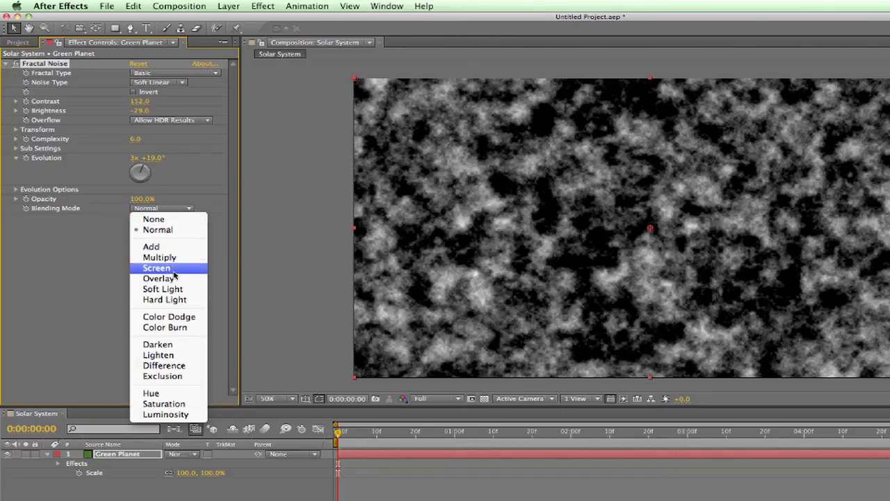
# - Try Add, Multiply, Screen, Overlay, Soft Light, Color Burn and Darken, then choose Hard Light
pyautogui.click(175, 247)
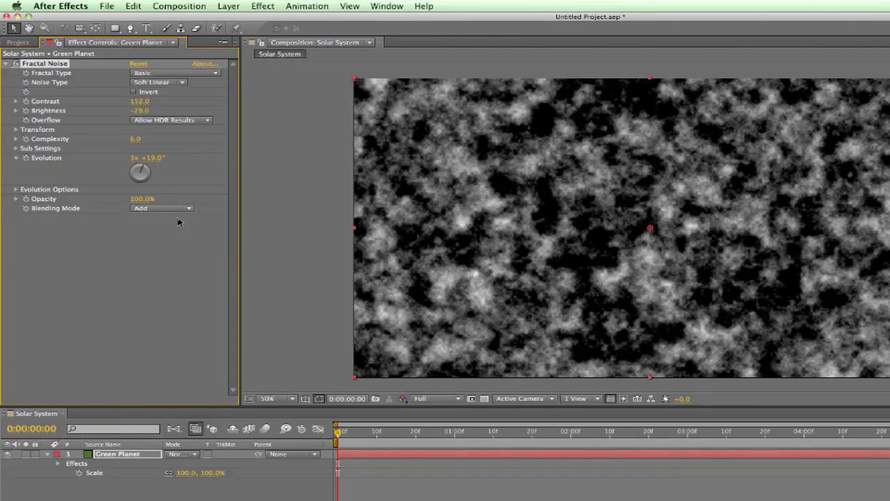
pyautogui.click(176, 210)
pyautogui.click(174, 257)
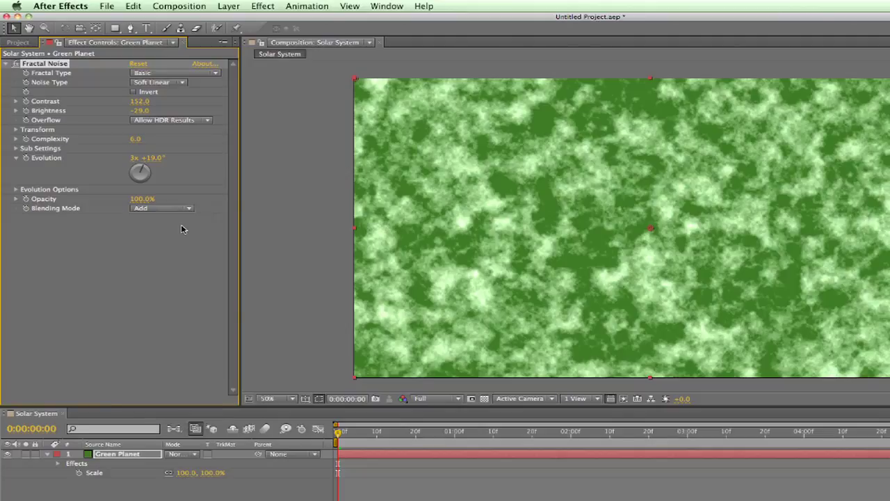
pyautogui.click(185, 209)
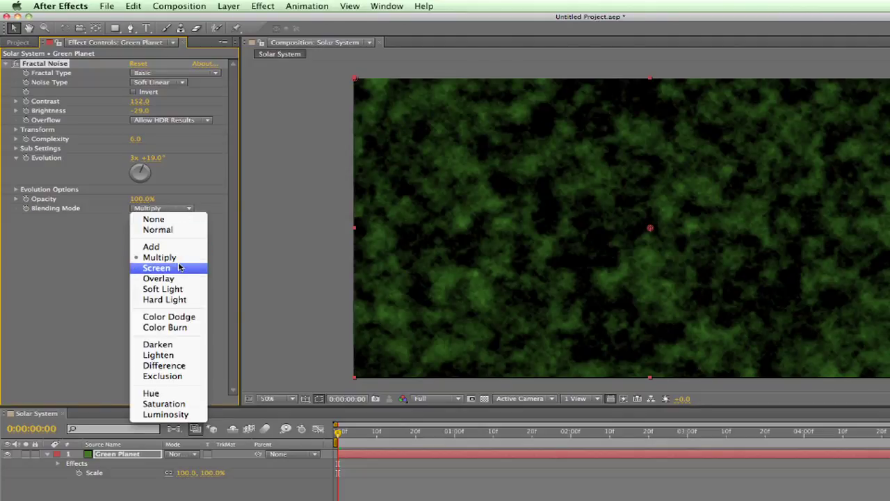
pyautogui.click(177, 268)
pyautogui.click(185, 210)
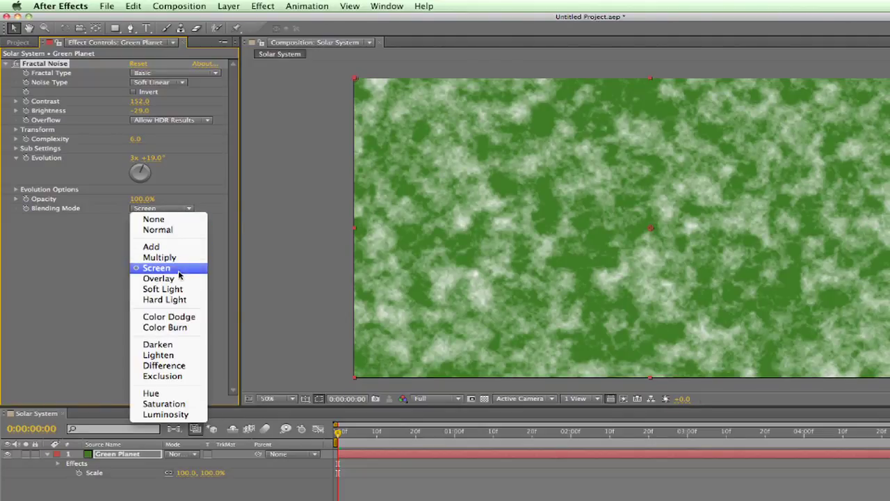
pyautogui.click(180, 278)
pyautogui.click(184, 209)
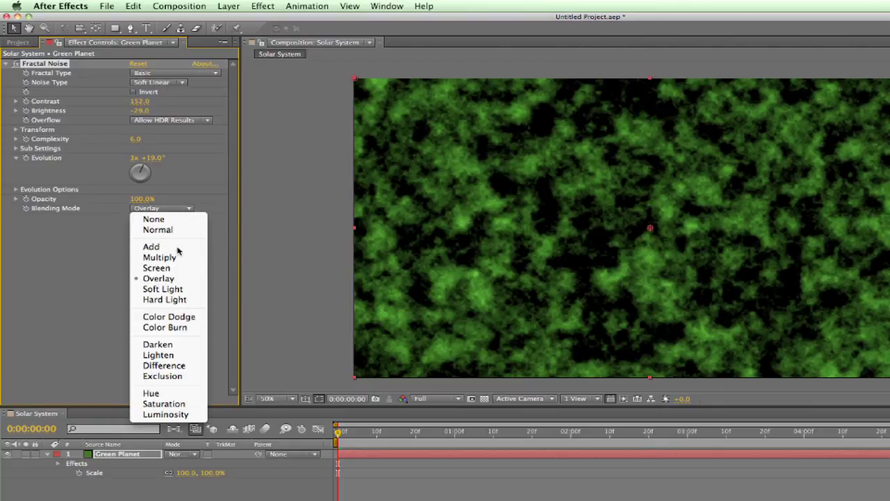
pyautogui.click(173, 288)
pyautogui.click(179, 210)
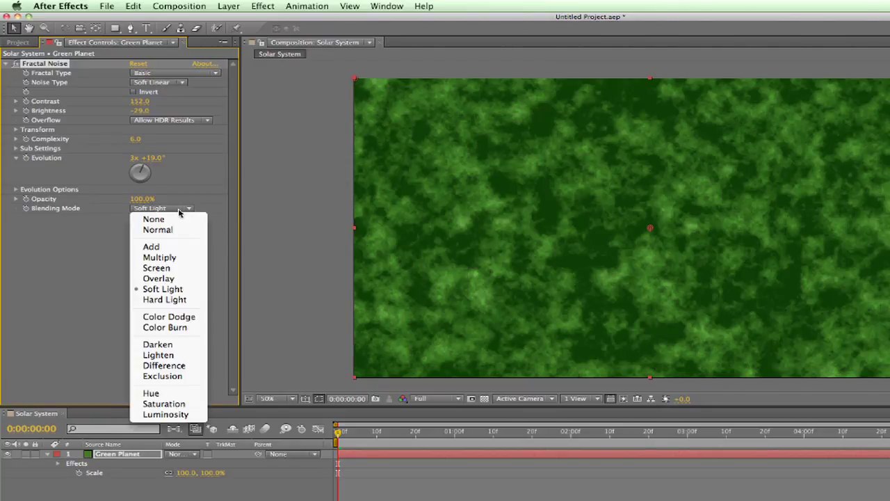
pyautogui.click(173, 326)
pyautogui.click(171, 210)
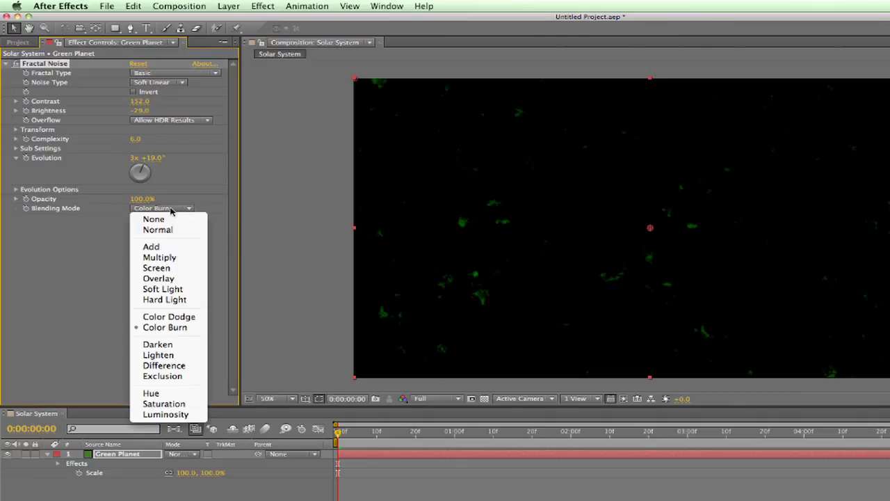
pyautogui.click(168, 345)
pyautogui.click(171, 210)
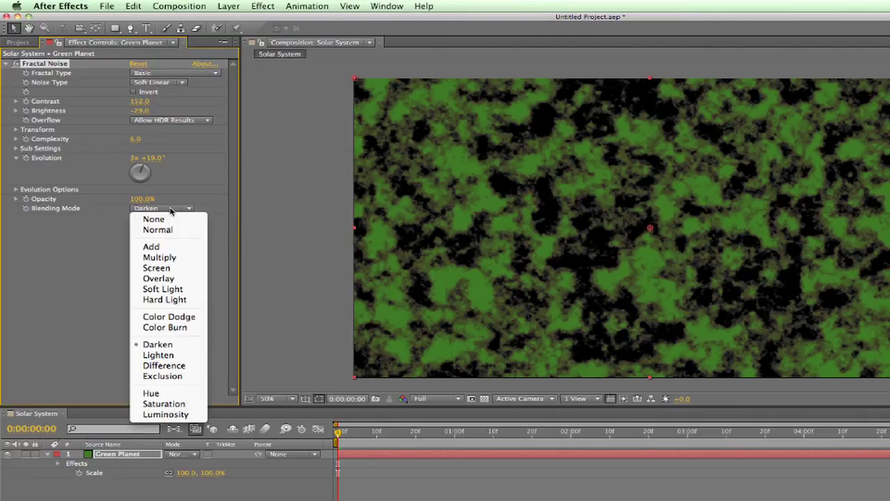
pyautogui.click(171, 299)
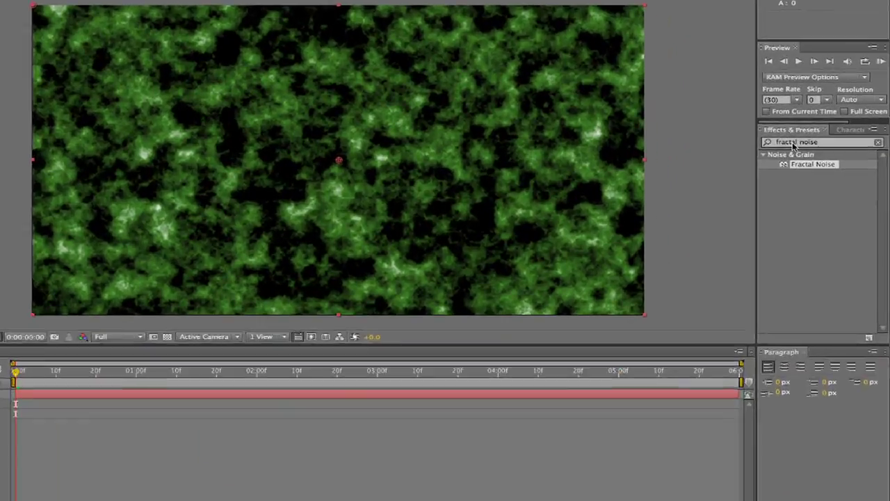
# - Apply the CC Sphere effect to Green Planet, wrapping it into a globe
pyautogui.doubleClick(819, 160)
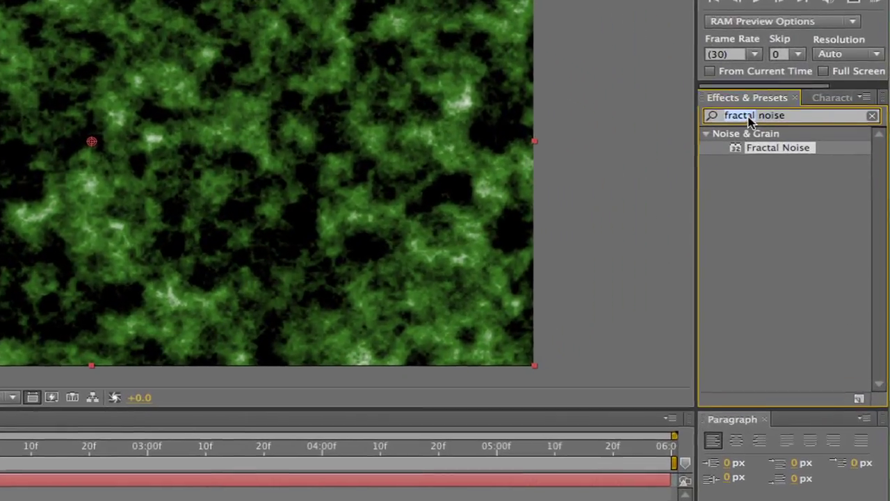
pyautogui.tripleClick(747, 115)
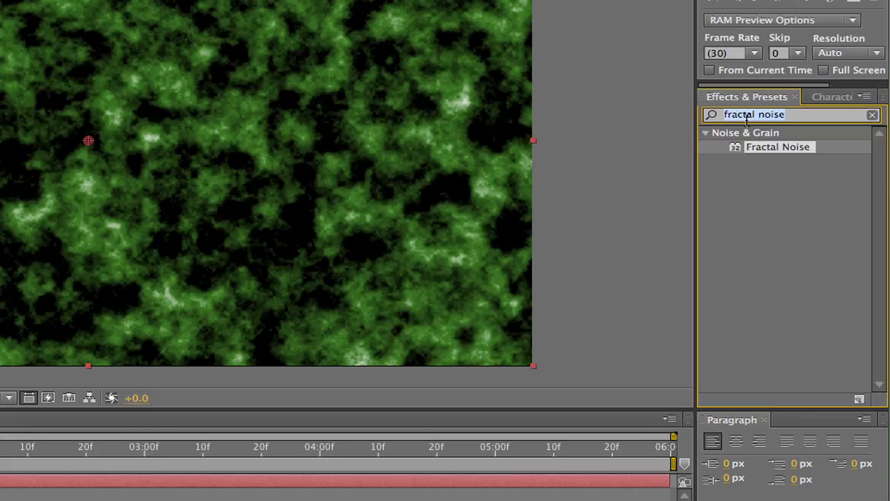
pyautogui.write('cc sphere')
pyautogui.moveTo(785, 151); pyautogui.dragTo(350, 342)
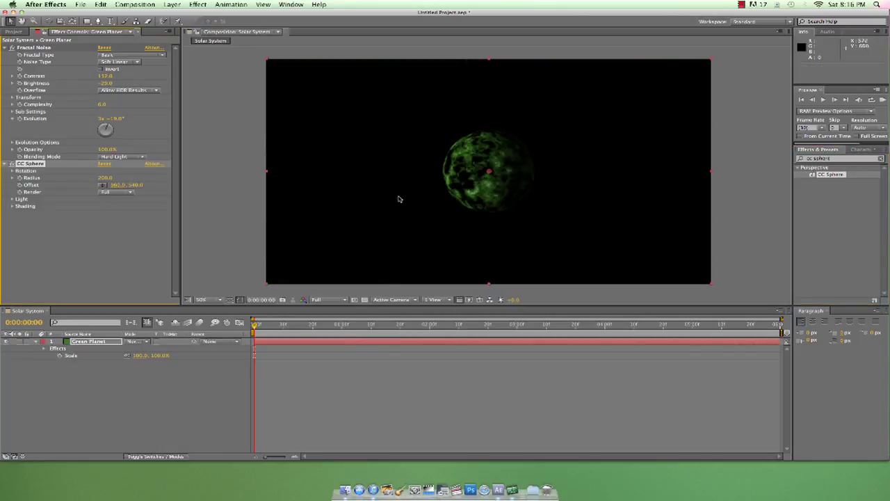
# - Raise the noise Brightness to -10 and turn the sphere's Rotation Y to +281°
pyautogui.scroll(2, 418, 190)
pyautogui.moveTo(104, 83); pyautogui.dragTo(101, 92)
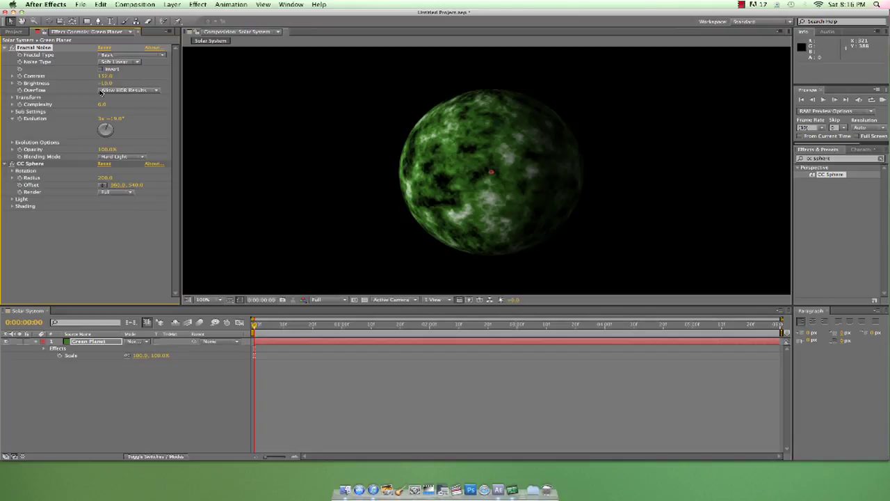
pyautogui.click(11, 171)
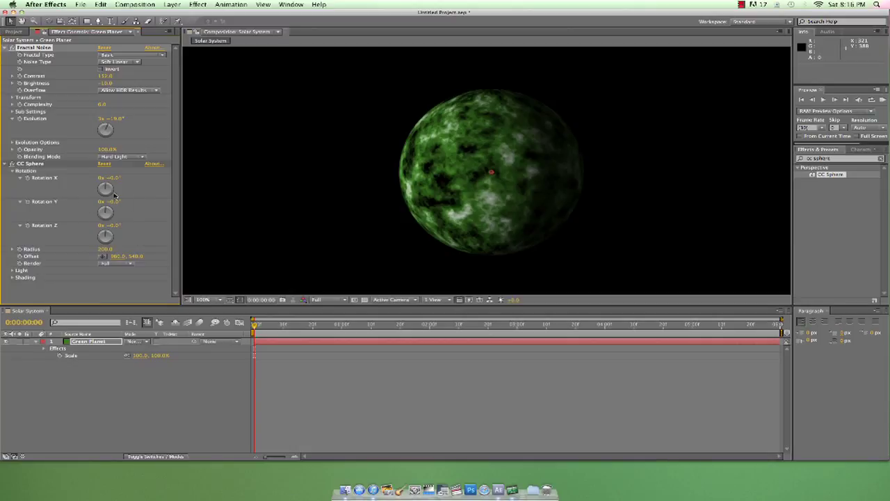
pyautogui.moveTo(105, 210); pyautogui.dragTo(104, 214)
pyautogui.scroll(-4, 241, 177)
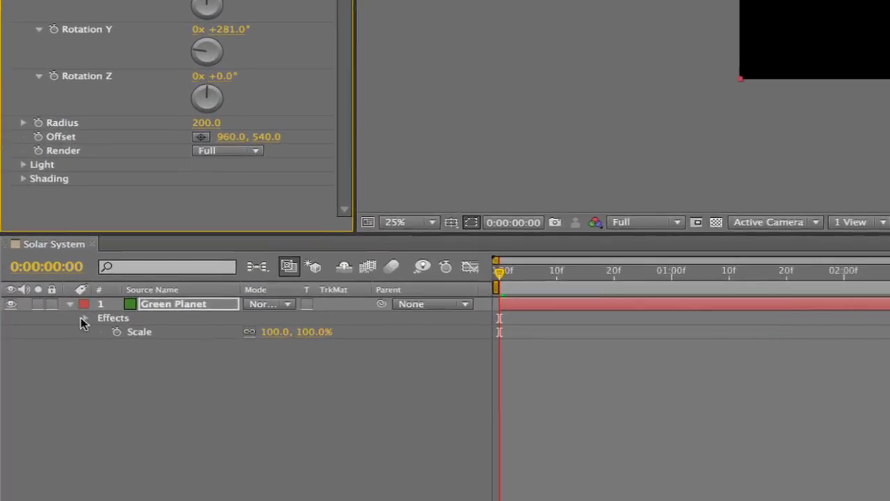
# - Set a first-frame keyframe for CC Sphere Rotation Y at 0°
pyautogui.click(73, 309)
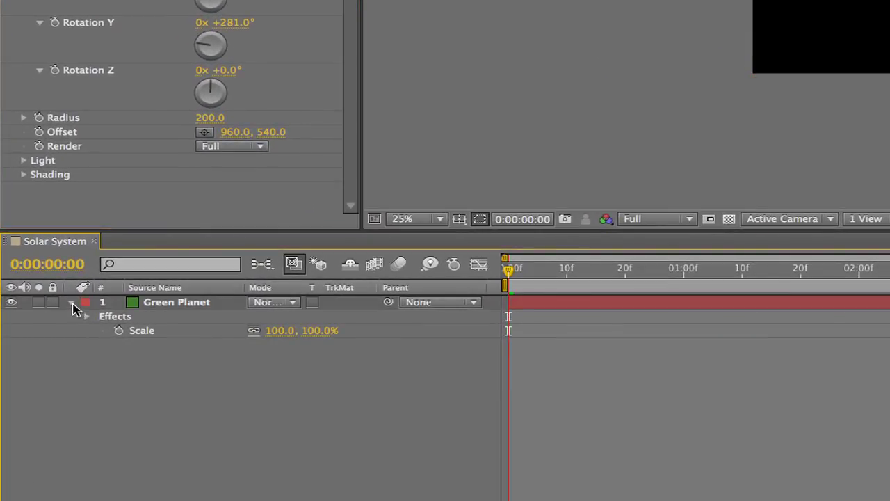
pyautogui.click(87, 317)
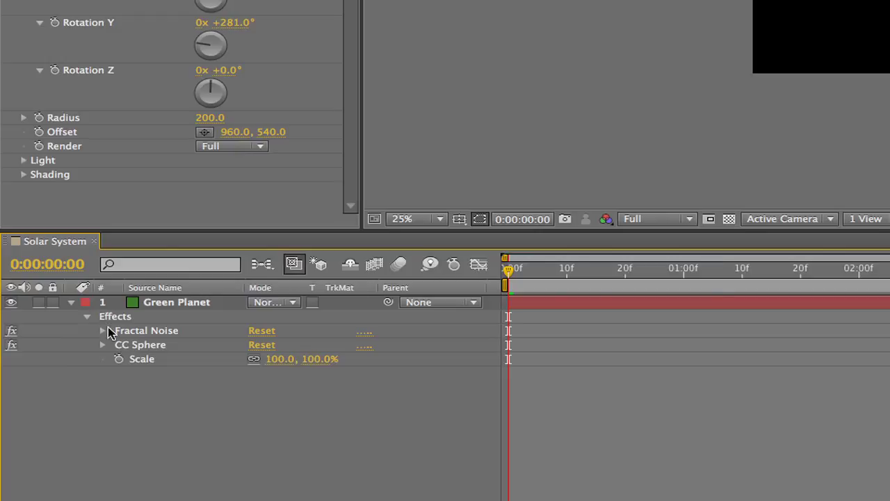
pyautogui.click(103, 344)
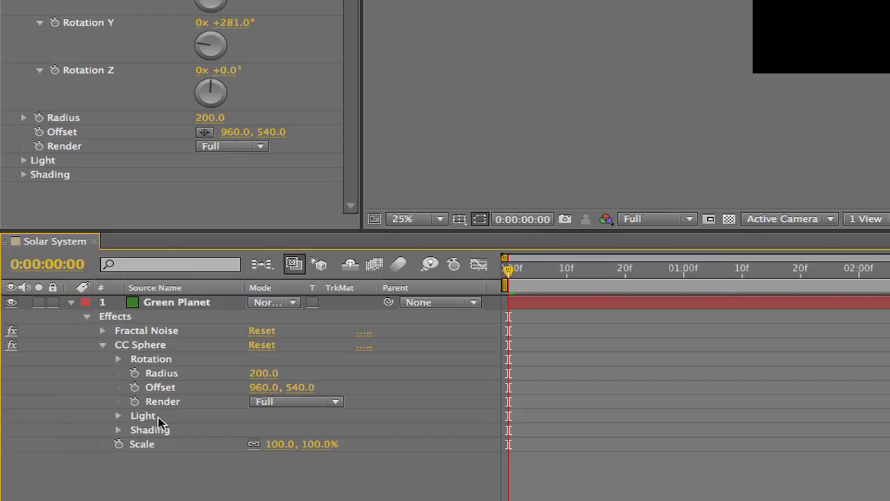
pyautogui.click(118, 359)
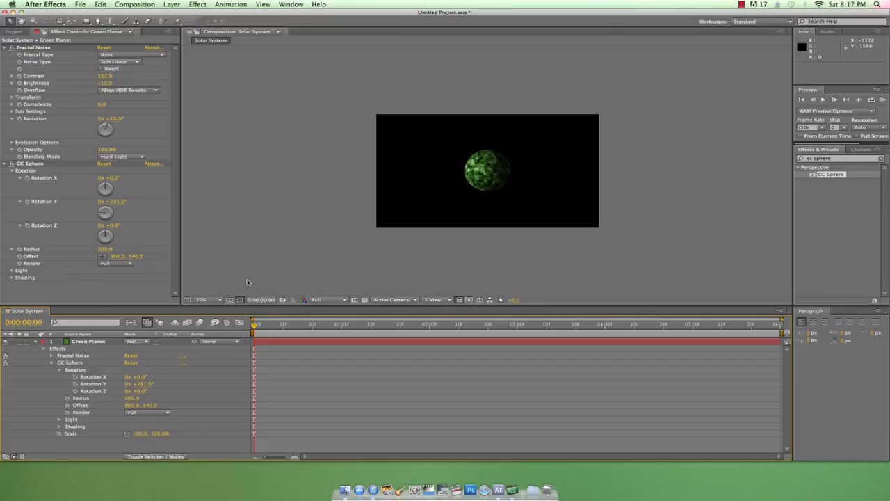
pyautogui.click(20, 202)
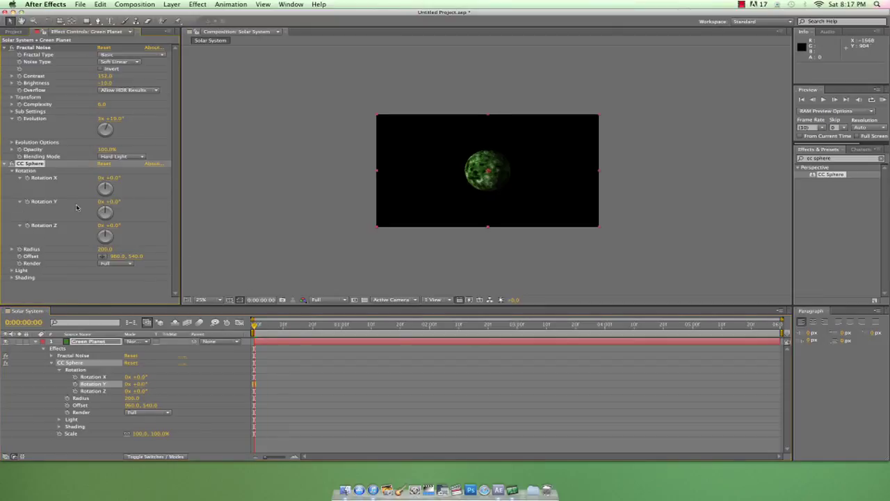
pyautogui.click(28, 203)
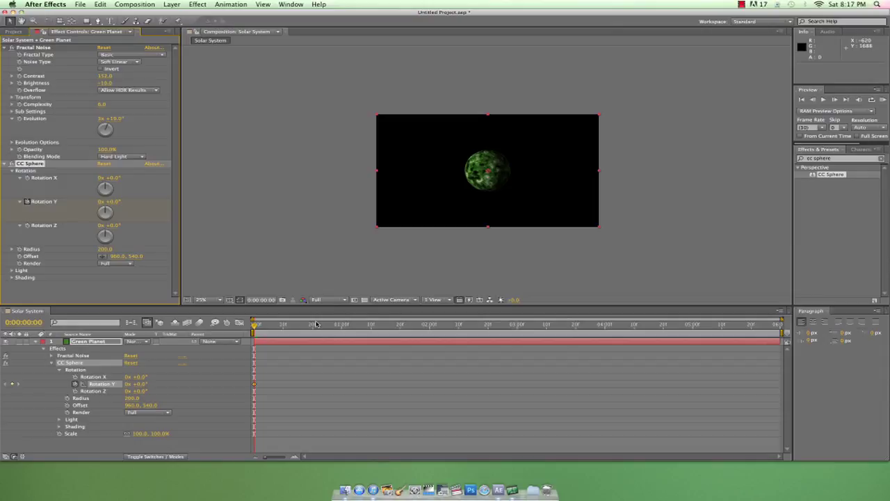
# - Key Rotation Y at 45° on the last frame and preview the spinning planet
pyautogui.moveTo(255, 324); pyautogui.dragTo(779, 324)
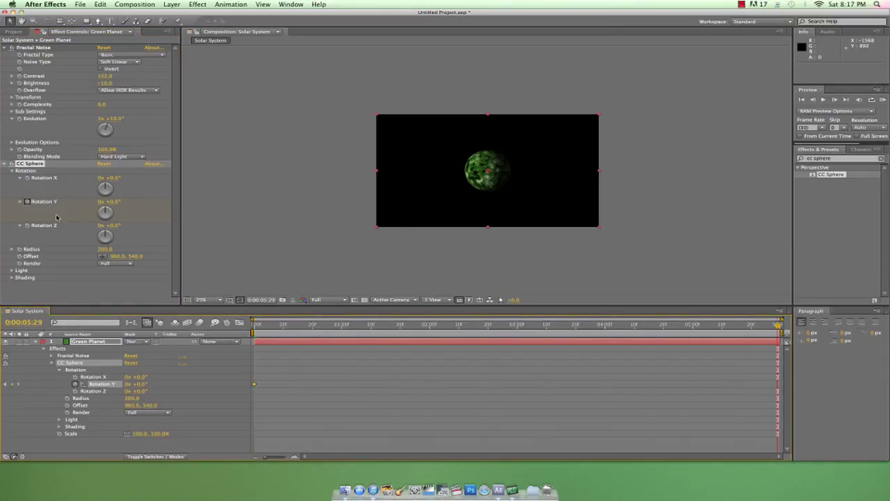
pyautogui.click(111, 202)
pyautogui.write('45')
pyautogui.press('Return')
pyautogui.press('/')
pyautogui.press('KP_0')
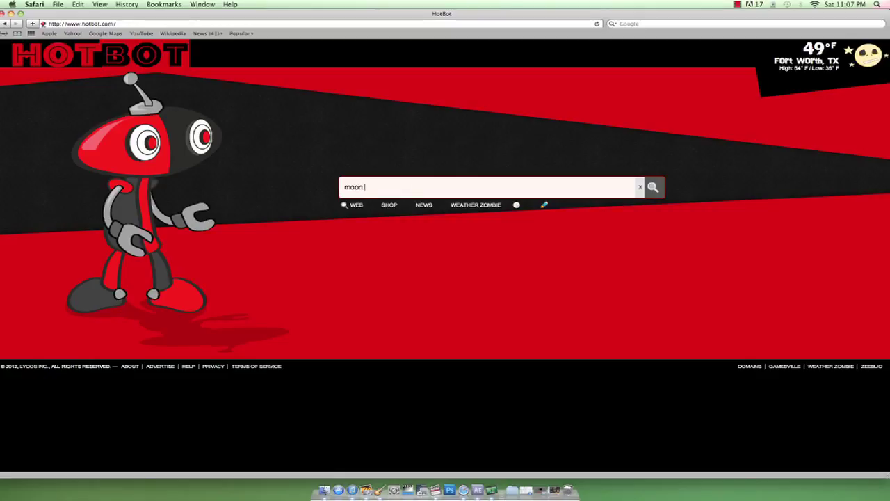
# - Search 'moon map' on HotBot, Ask and Google, then preview moon_map_002.jpg in Google Images
pyautogui.press('Return')
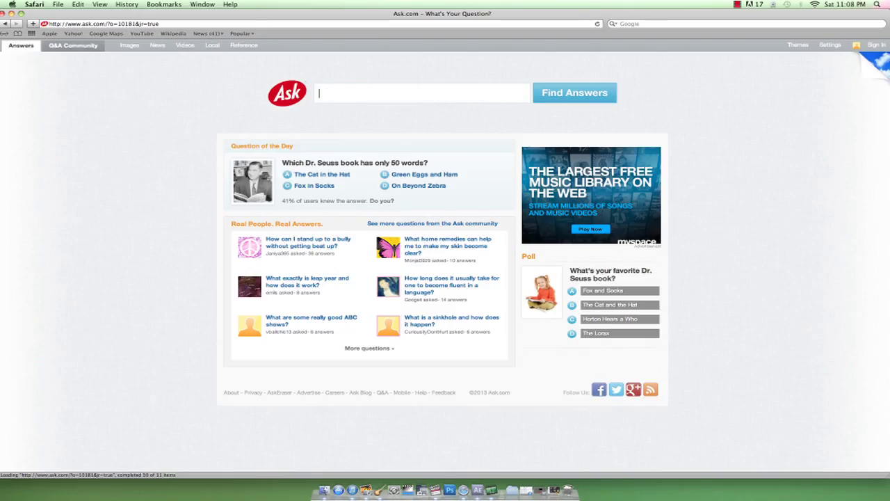
pyautogui.write('moon map')
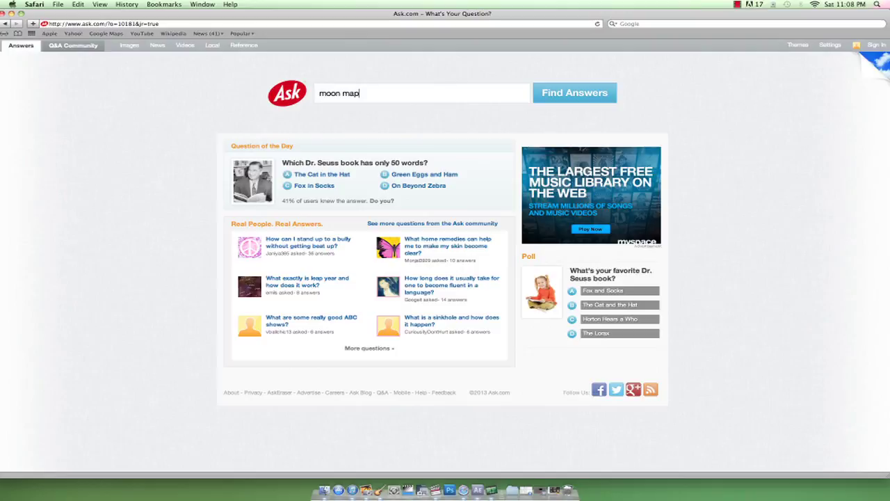
pyautogui.press('Return')
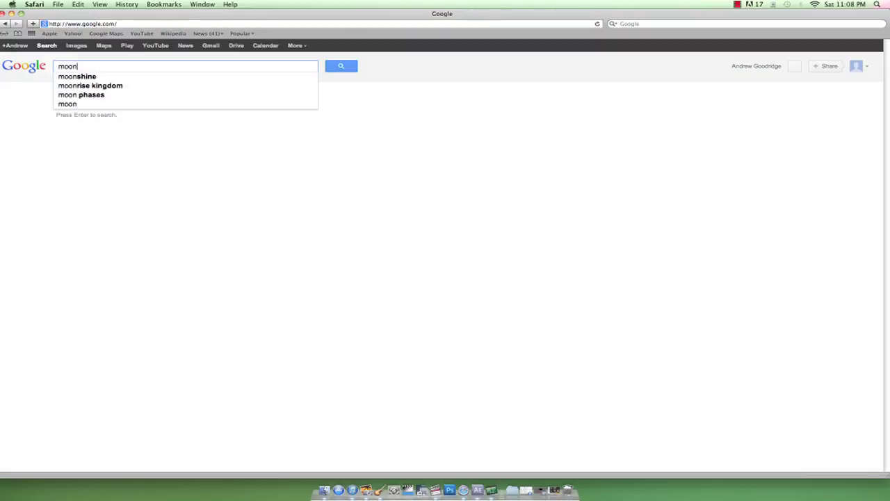
pyautogui.write('map')
pyautogui.press('Return')
pyautogui.click(87, 145)
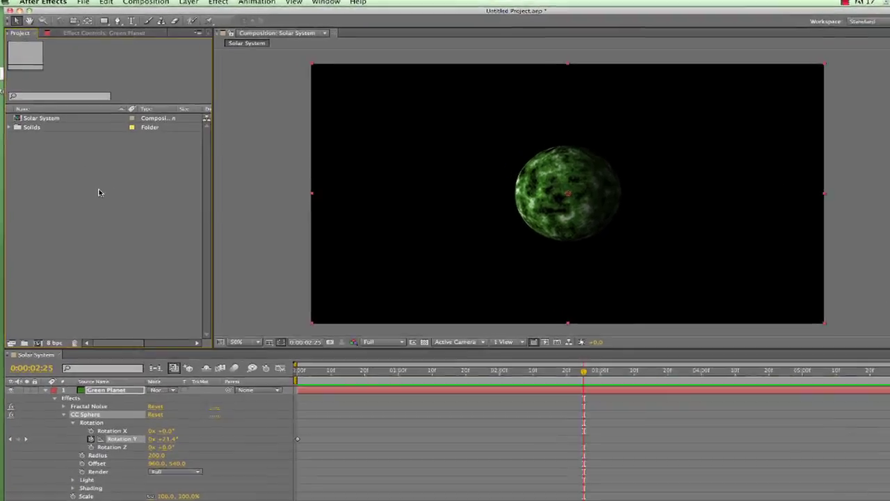
# - Import moon_map_002.jpg from the After Effects Exercise 2 folder
pyautogui.doubleClick(96, 172)
pyautogui.click(409, 131)
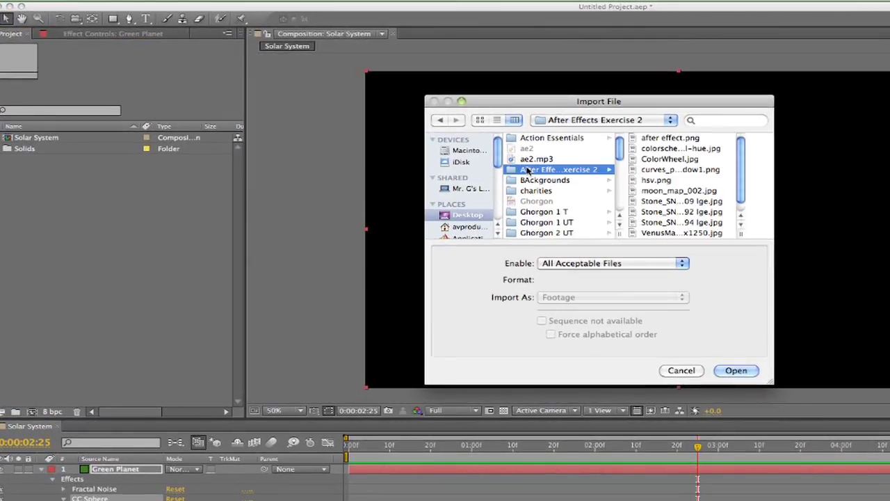
pyautogui.click(684, 190)
pyautogui.click(752, 371)
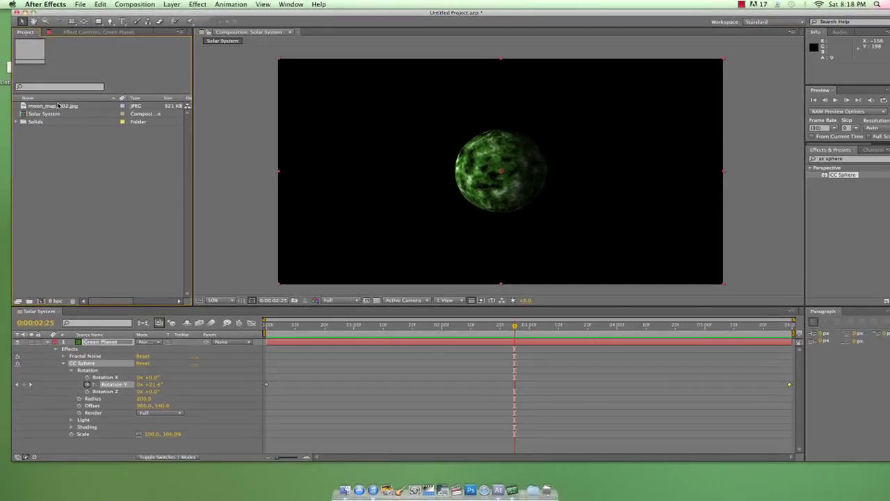
# - Add the moon map as a layer above Green Planet and nudge it slightly up-left
pyautogui.moveTo(54, 137); pyautogui.dragTo(176, 235)
pyautogui.moveTo(142, 176); pyautogui.dragTo(108, 341)
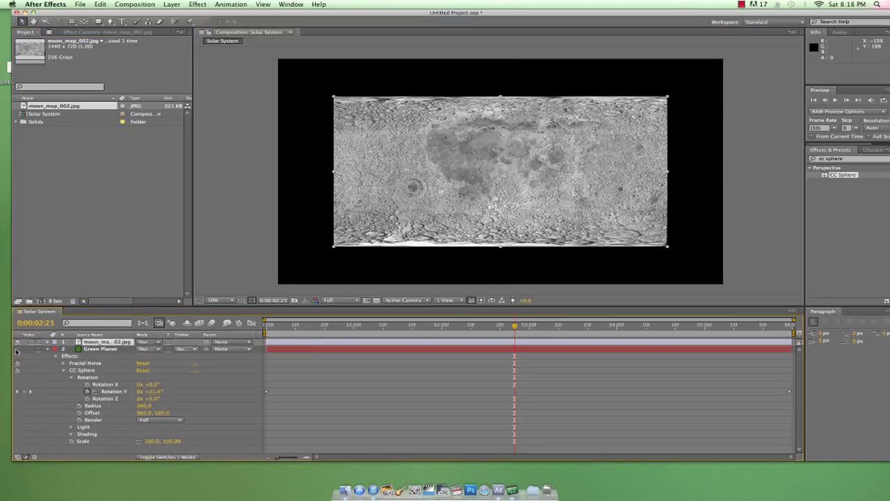
pyautogui.moveTo(514, 199)
pyautogui.mouseDown()
pyautogui.moveTo(530, 188)
pyautogui.moveTo(510, 204)
pyautogui.moveTo(502, 195)
pyautogui.mouseUp()
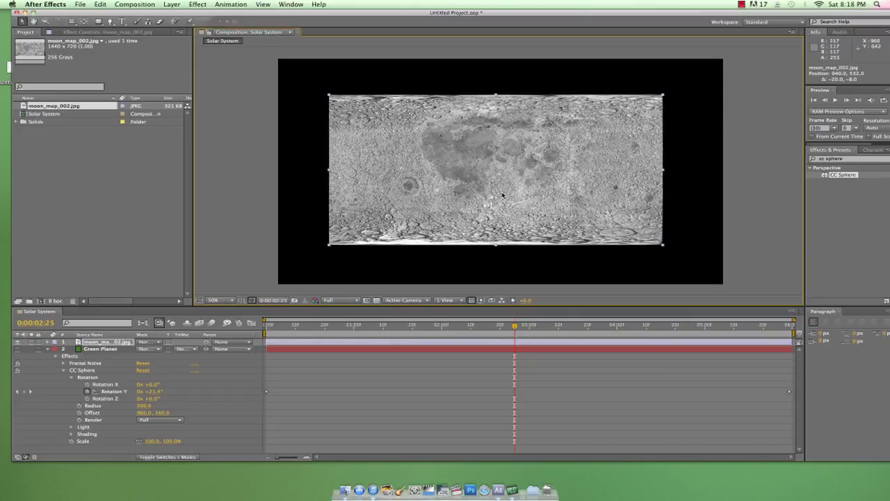
# - Apply CC Sphere to the moon_map_002.jpg layer and raise its Light Intensity to 115
pyautogui.click(843, 160)
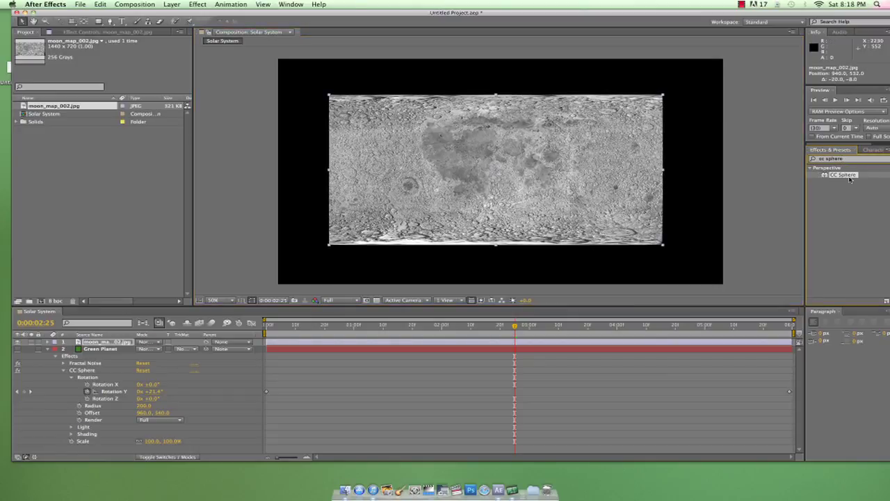
pyautogui.moveTo(849, 178); pyautogui.dragTo(303, 345)
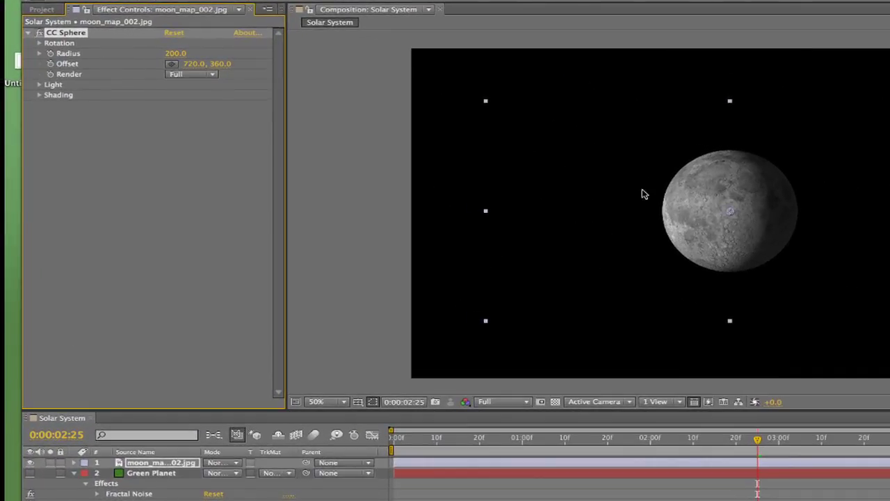
pyautogui.click(40, 84)
pyautogui.moveTo(173, 95); pyautogui.dragTo(175, 126)
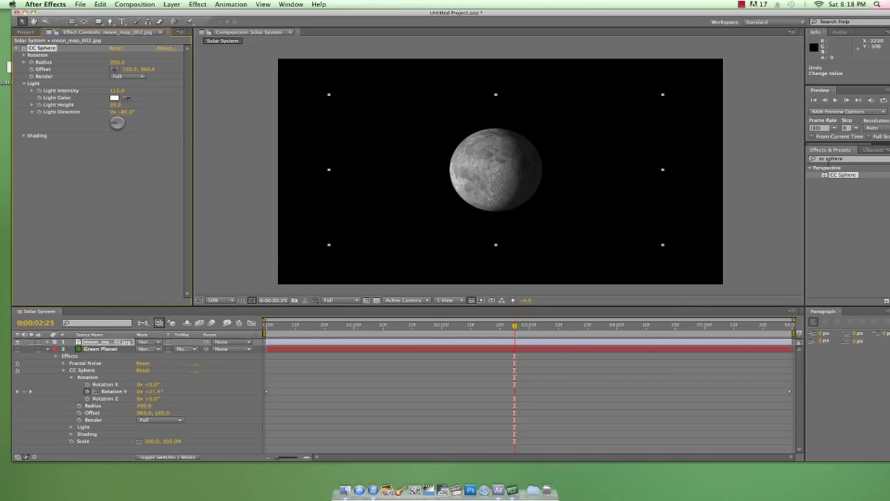
# - Apply the Curves effect to the moon layer
pyautogui.click(829, 160)
pyautogui.write('curves')
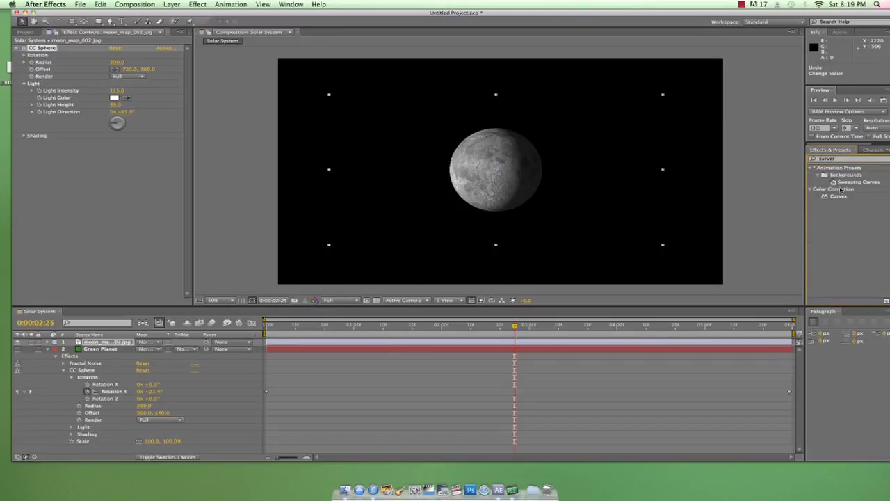
pyautogui.moveTo(838, 196); pyautogui.dragTo(317, 346)
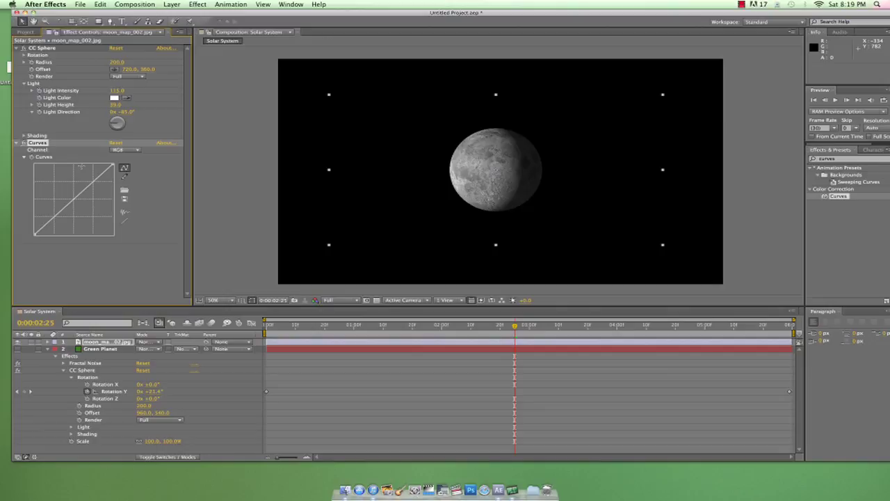
# - Shape an S-shaped contrast curve on all channels for the moon
pyautogui.click(129, 150)
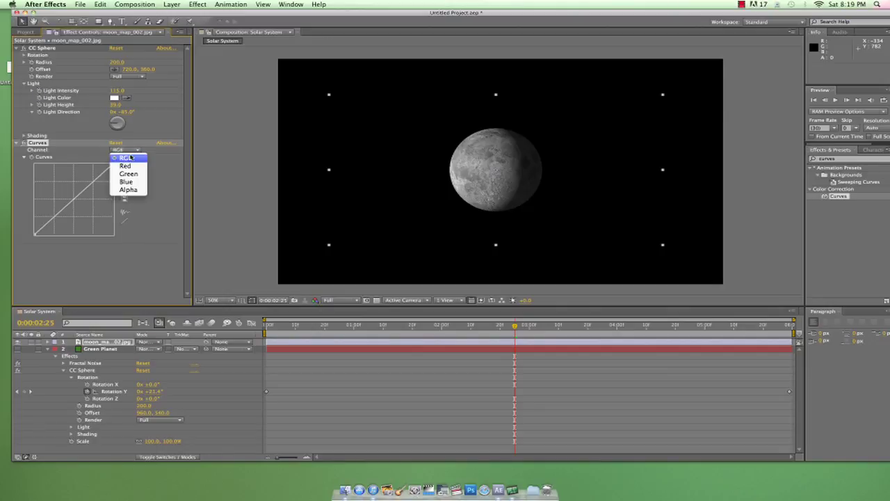
pyautogui.click(169, 169)
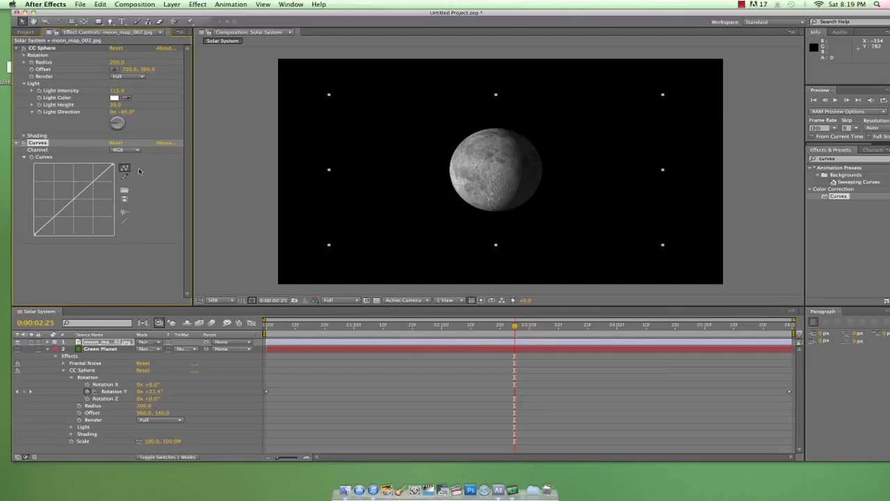
pyautogui.moveTo(55, 228); pyautogui.dragTo(70, 222)
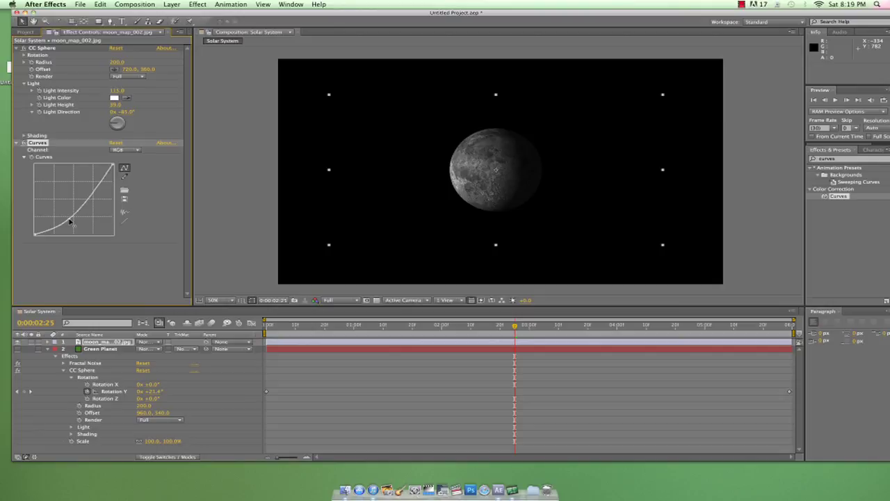
pyautogui.moveTo(69, 221); pyautogui.dragTo(62, 217)
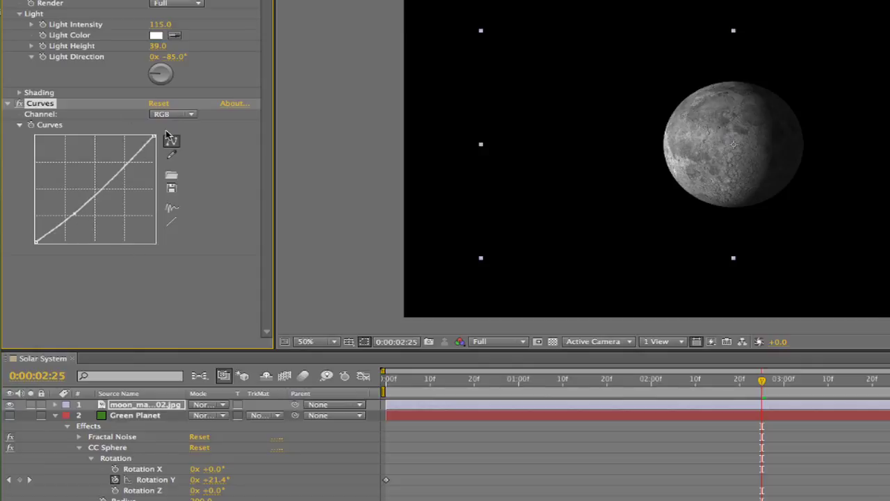
pyautogui.moveTo(70, 215); pyautogui.dragTo(80, 230)
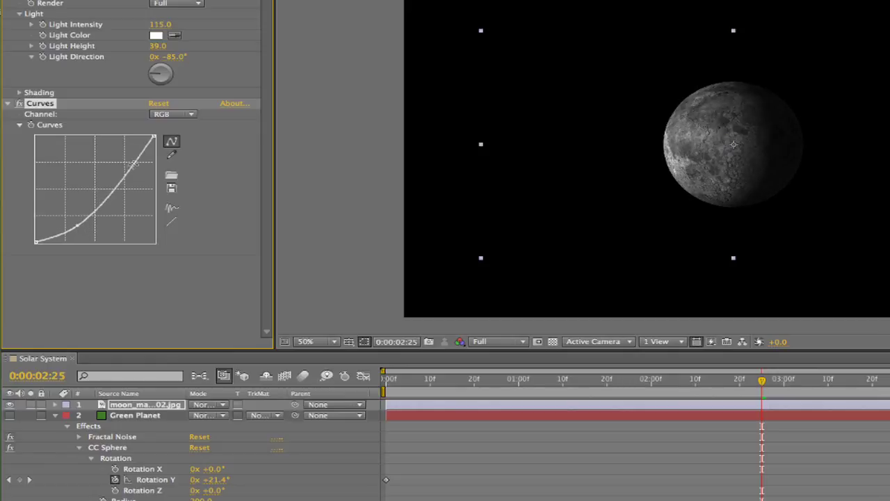
pyautogui.moveTo(135, 163); pyautogui.dragTo(135, 159)
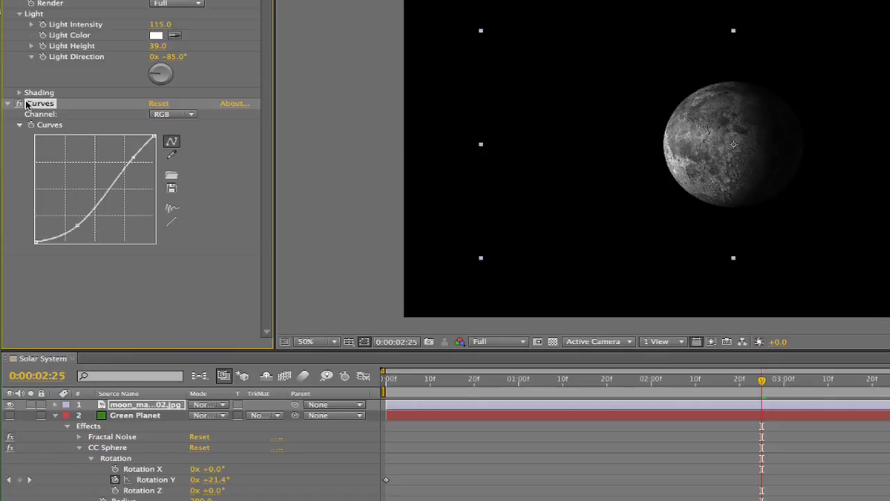
# - Compare the moon with Curves on and off, raise CC Sphere Light Height, and show the project list
pyautogui.click(19, 103)
pyautogui.click(19, 103)
pyautogui.click(20, 102)
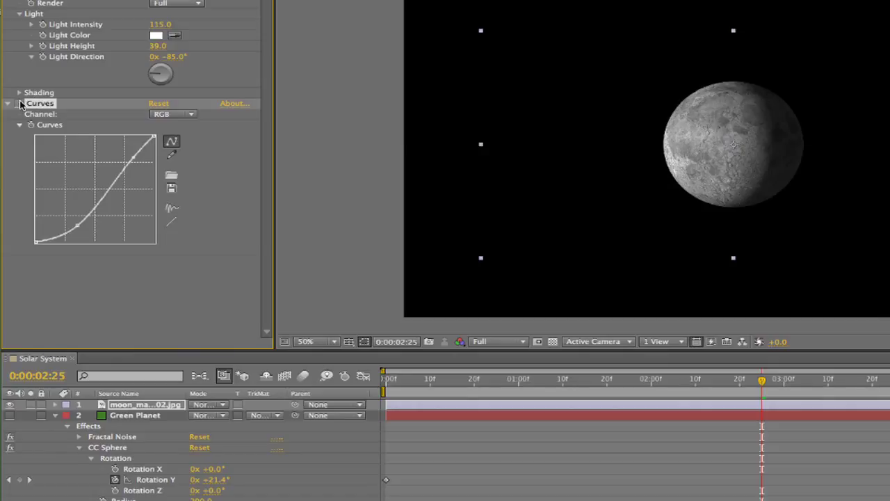
pyautogui.click(20, 103)
pyautogui.click(19, 103)
pyautogui.click(19, 103)
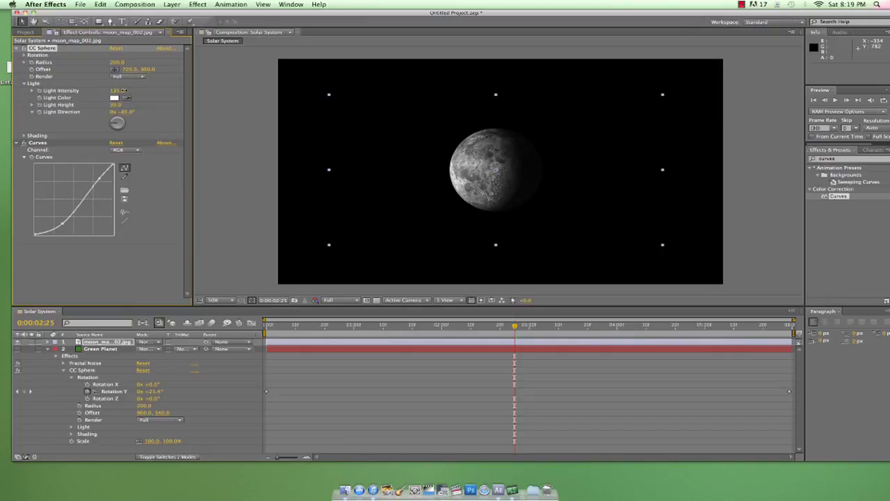
pyautogui.click(24, 142)
pyautogui.click(24, 142)
pyautogui.moveTo(120, 103); pyautogui.dragTo(124, 104)
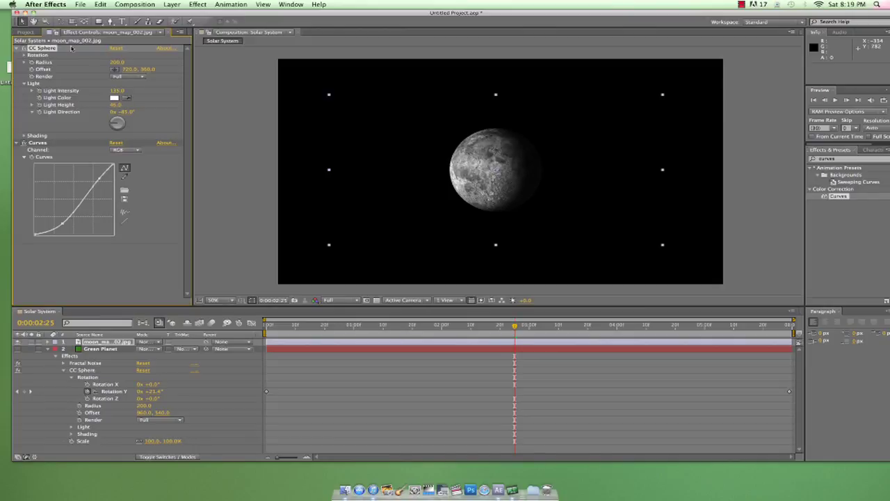
pyautogui.press('super+0')
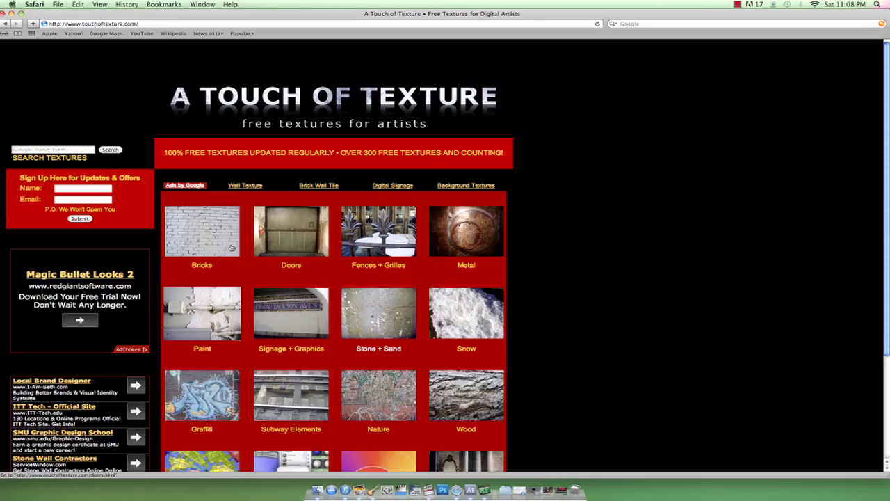
# - Browse A Touch of Texture's Bricks and Stone And Sand pages and open the full-size Wet Stone image
pyautogui.click(222, 241)
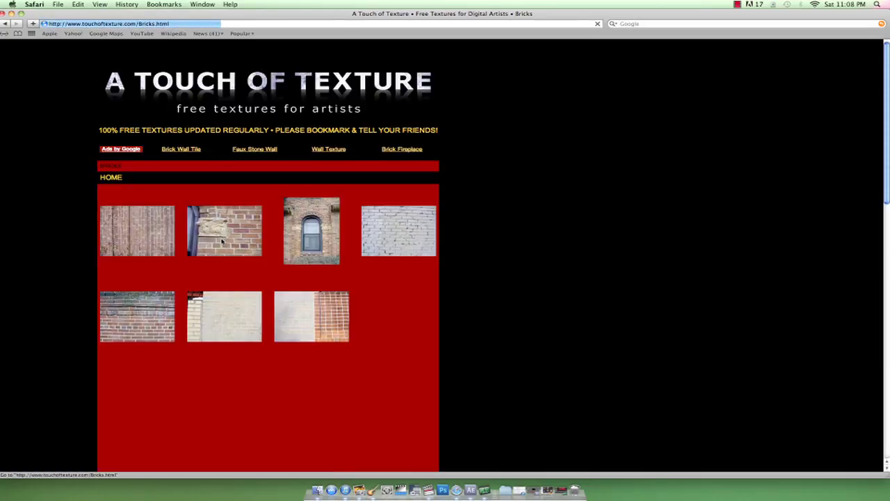
pyautogui.click(376, 288)
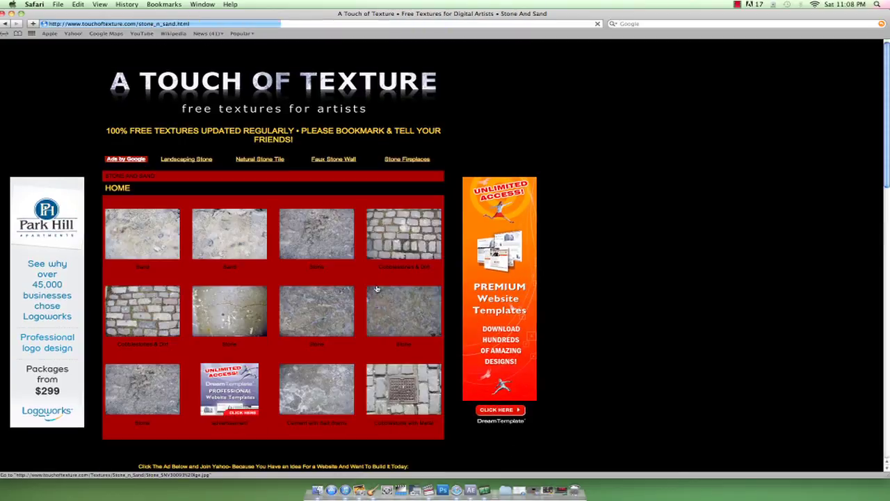
pyautogui.scroll(-3, 375, 288)
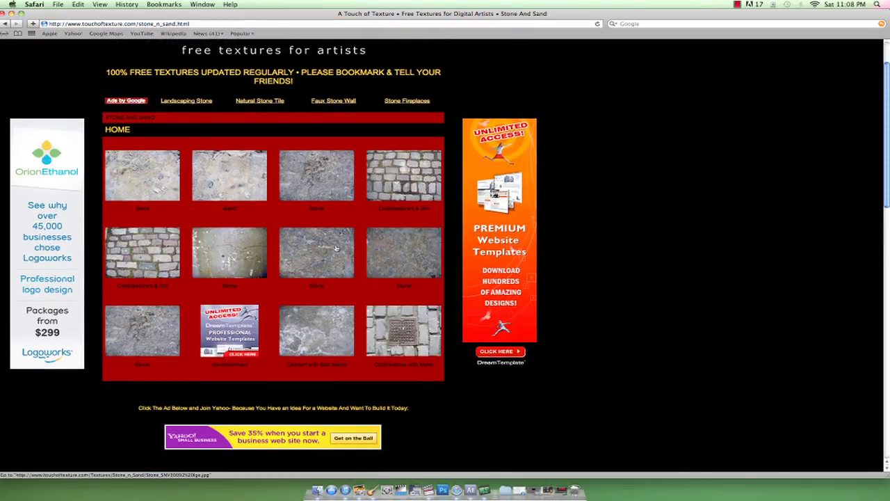
pyautogui.click(335, 248)
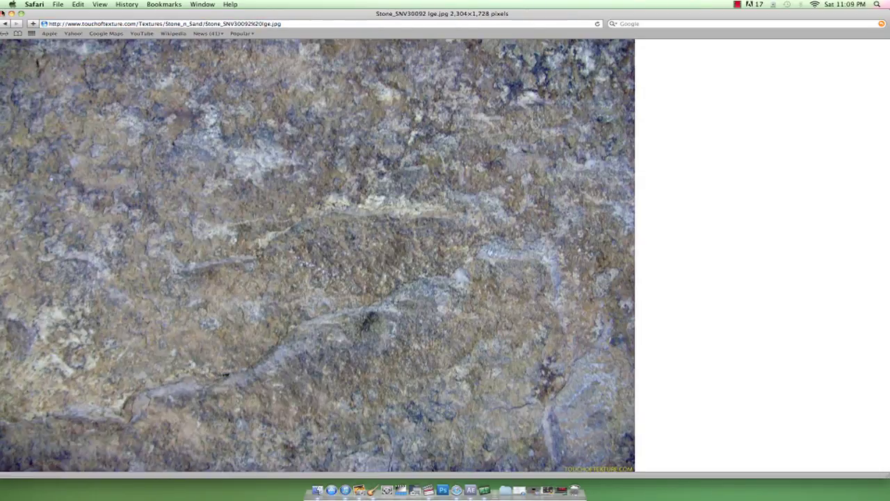
pyautogui.click(3, 23)
pyautogui.click(155, 318)
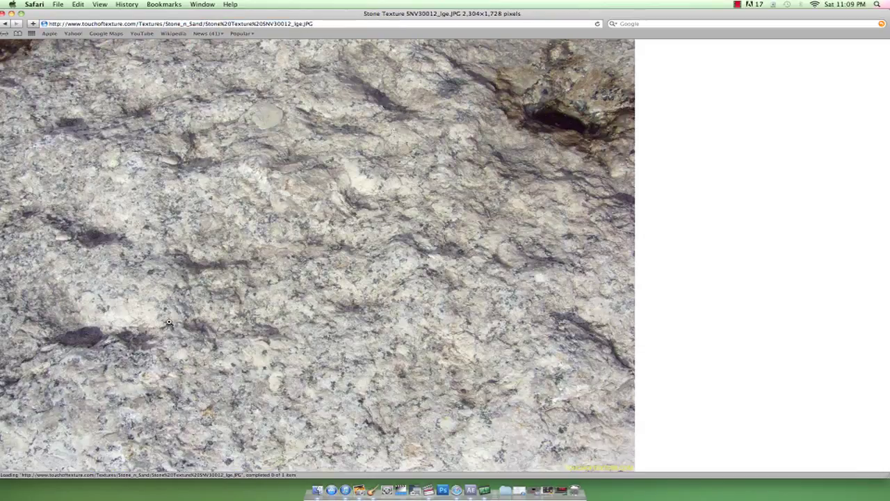
pyautogui.click(4, 23)
pyautogui.scroll(-9, 330, 300)
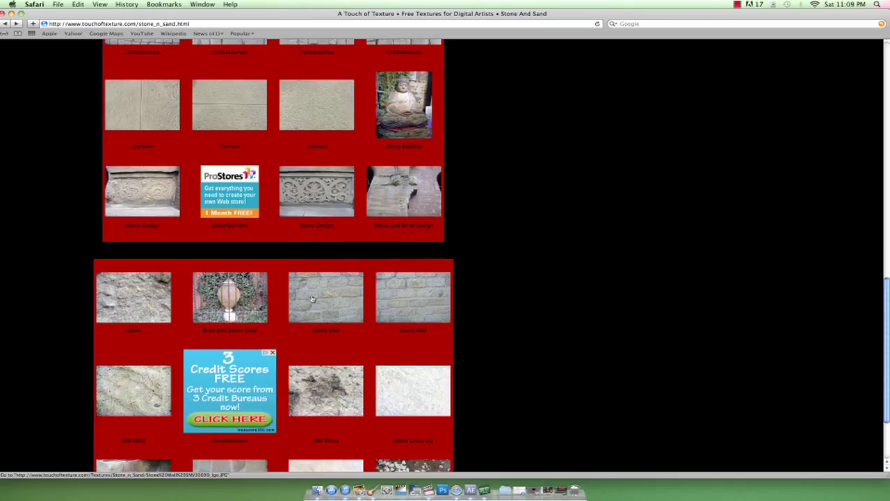
pyautogui.click(330, 300)
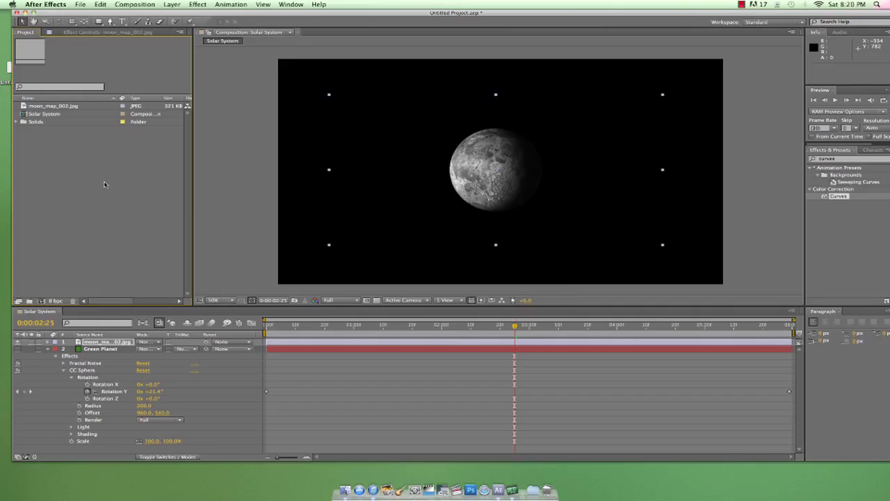
# - Import the five stone and Venus JPEGs and add Wet Stone SNV30014_lge.JPG as the top comp layer
pyautogui.press('super+i')
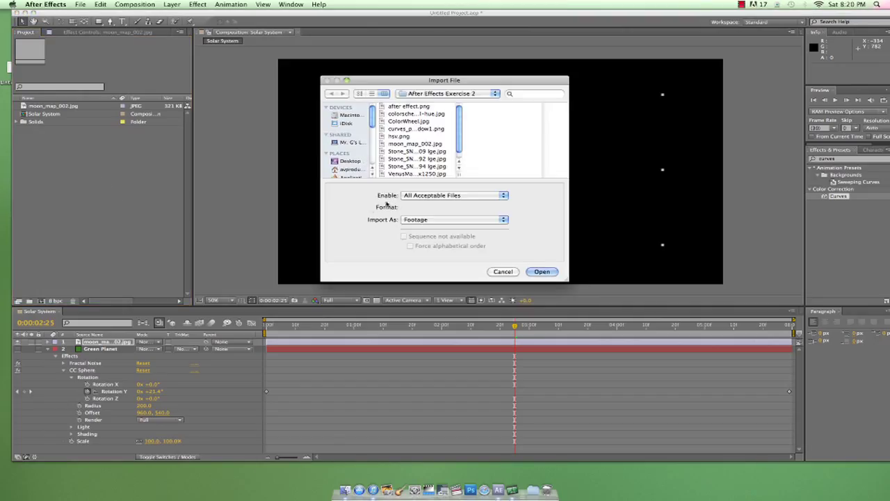
pyautogui.click(417, 151)
pyautogui.scroll(-1, 414, 169)
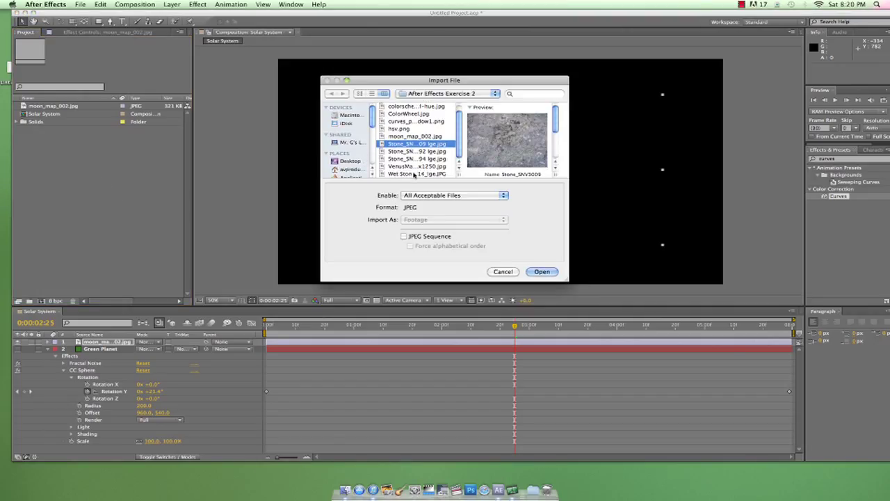
pyautogui.keyDown('shift'); pyautogui.click(416, 173); pyautogui.keyUp('shift')
pyautogui.click(543, 271)
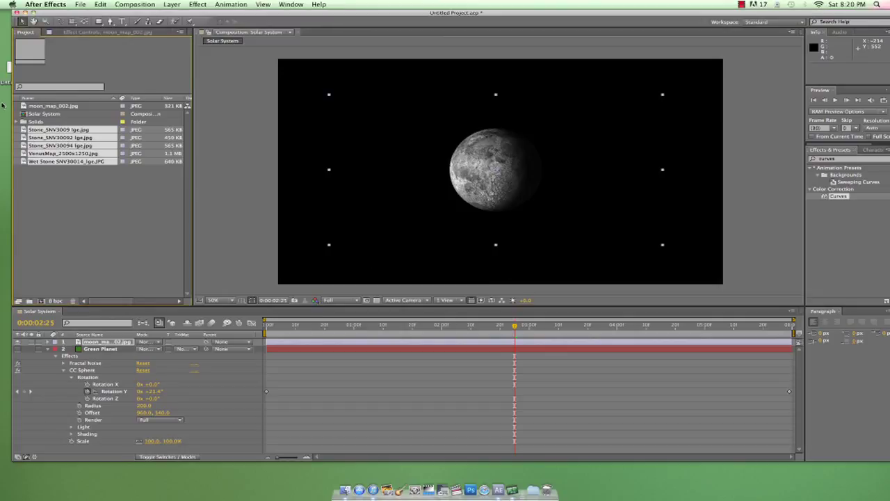
pyautogui.click(67, 162)
pyautogui.moveTo(66, 162); pyautogui.dragTo(80, 336)
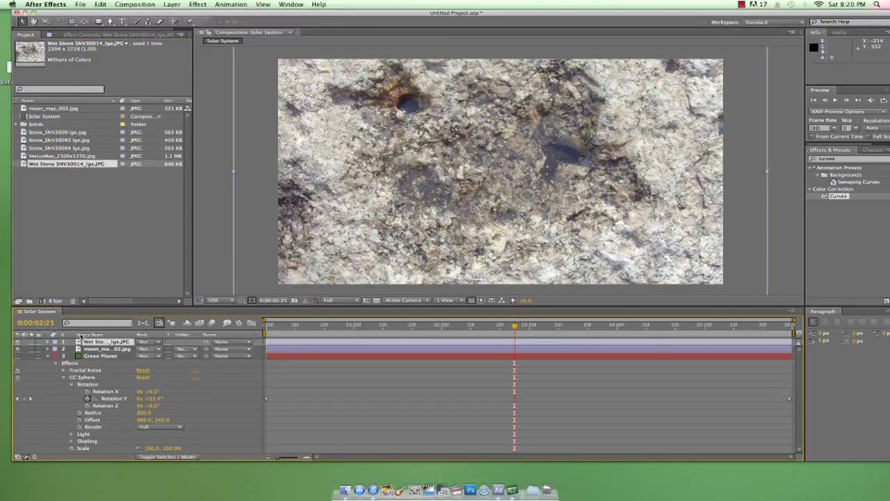
# - Apply Colorama to the wet stone layer and reveal its Input Phase settings
pyautogui.click(847, 159)
pyautogui.press('BackSpace')
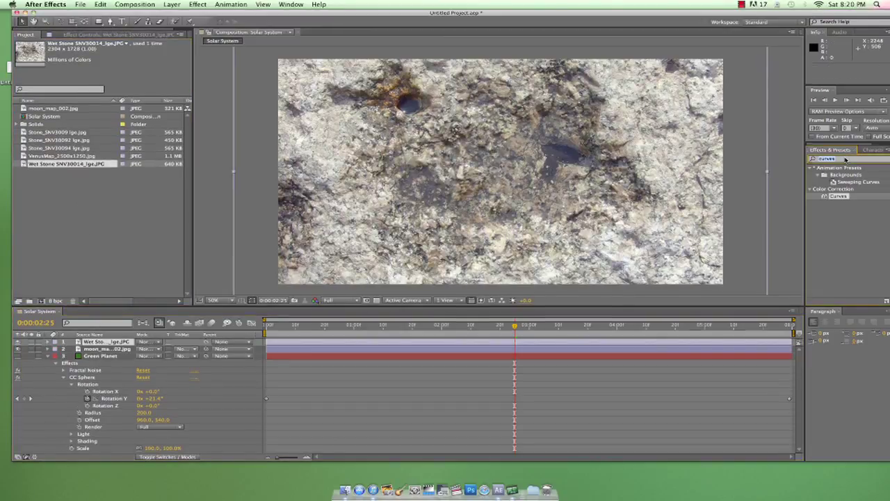
pyautogui.write('c')
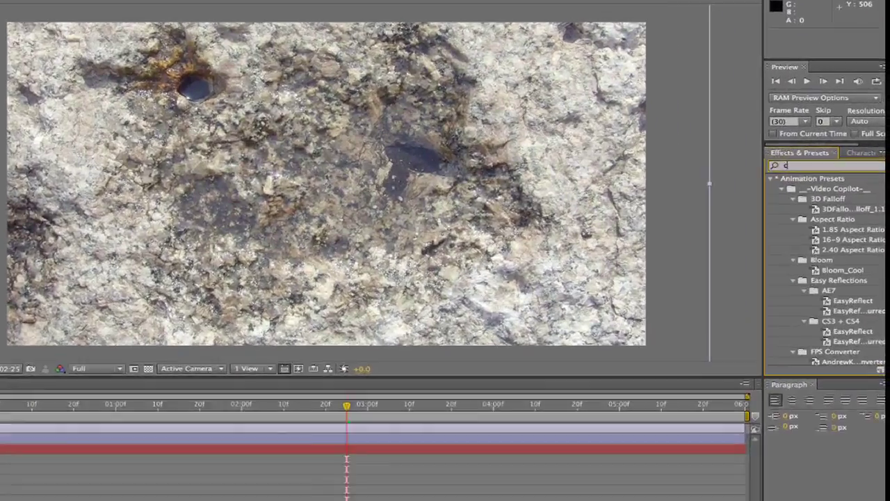
pyautogui.write('olorama')
pyautogui.click(828, 188)
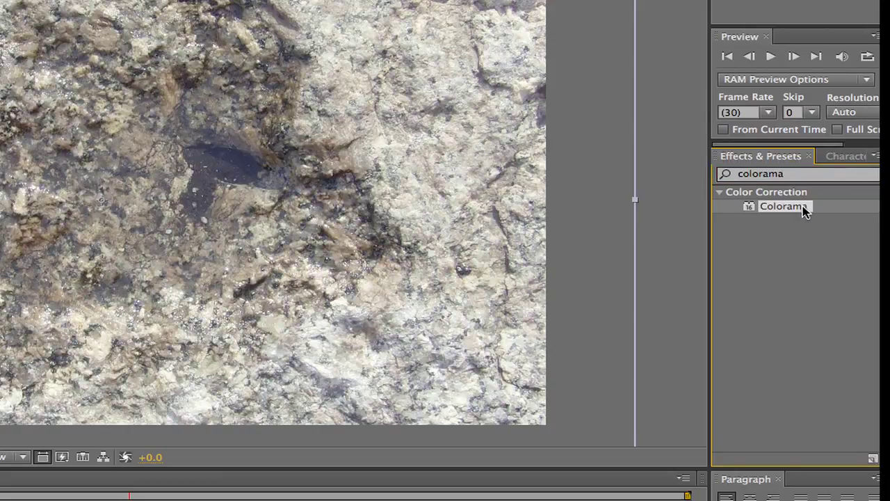
pyautogui.moveTo(805, 211); pyautogui.dragTo(271, 253)
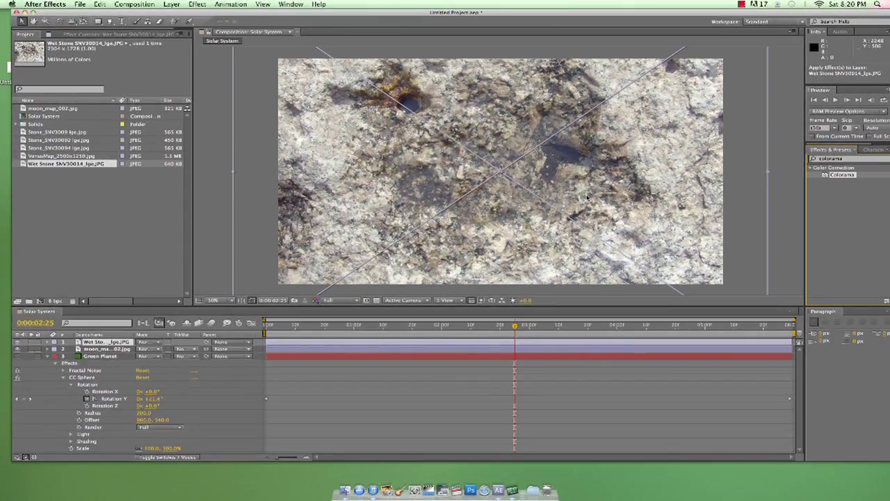
pyautogui.moveTo(586, 198); pyautogui.dragTo(588, 198)
pyautogui.scroll(-1, 549, 196)
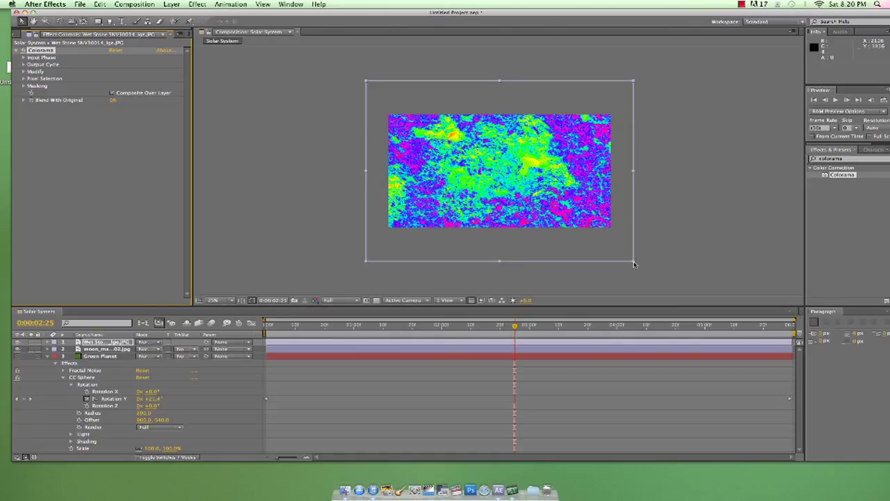
pyautogui.scroll(1, 634, 264)
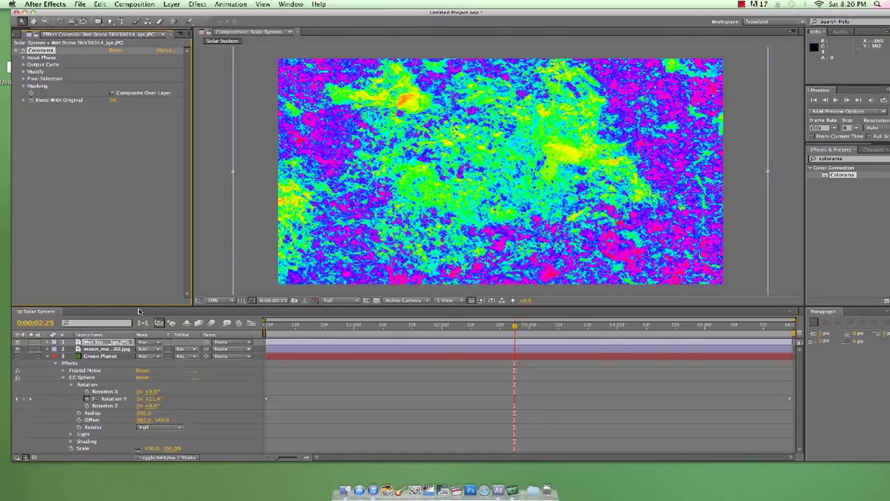
pyautogui.click(13, 357)
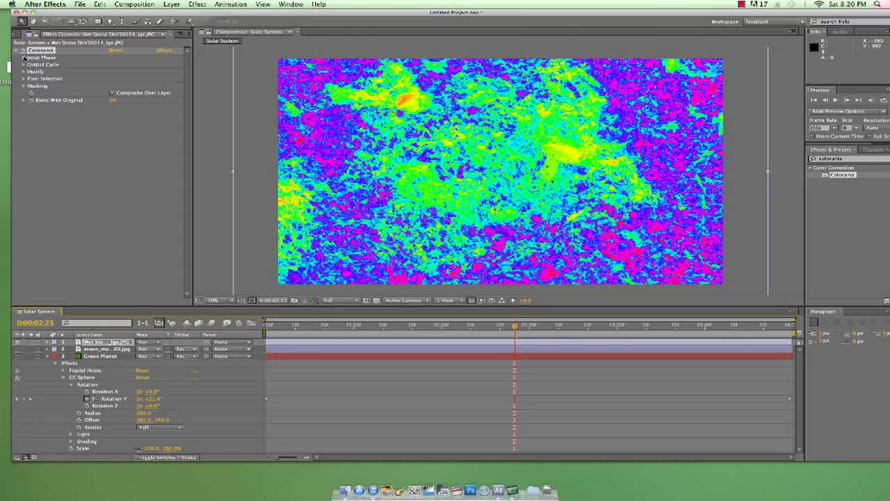
pyautogui.click(24, 57)
# - Toggle Colorama off and on to compare with the original stone, leave it on, and zoom to 25%
pyautogui.click(24, 115)
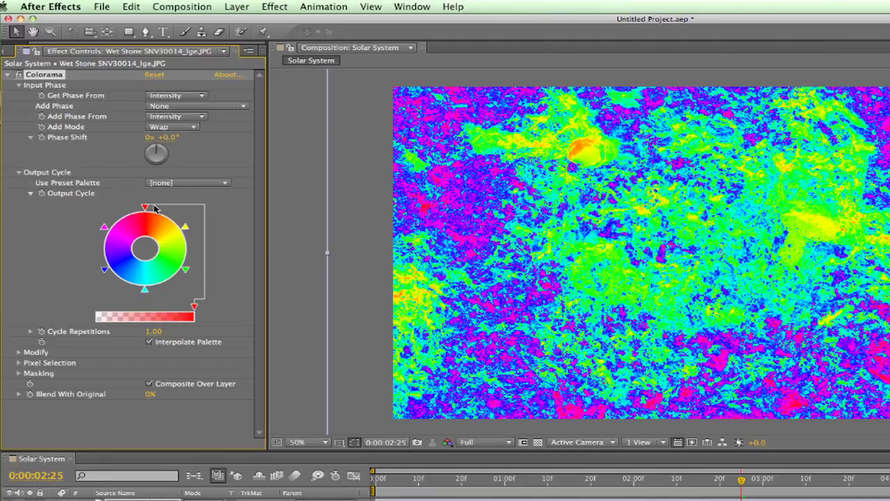
pyautogui.click(17, 72)
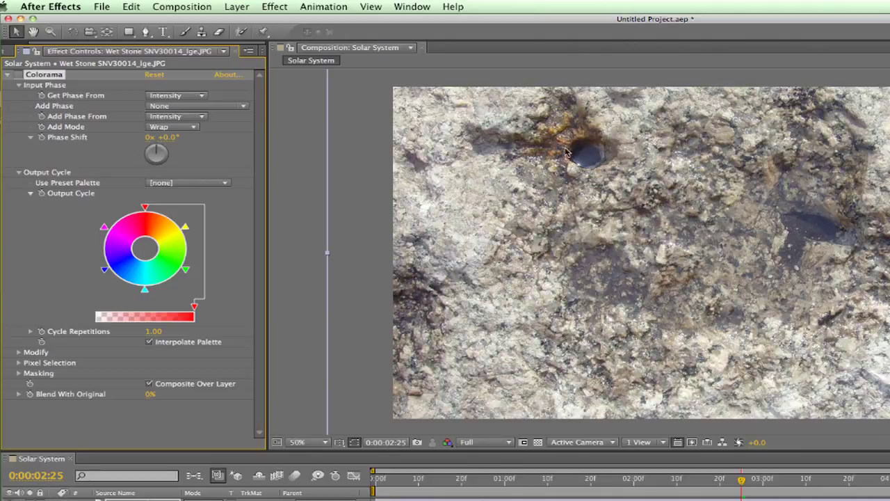
pyautogui.moveTo(561, 157); pyautogui.dragTo(593, 165)
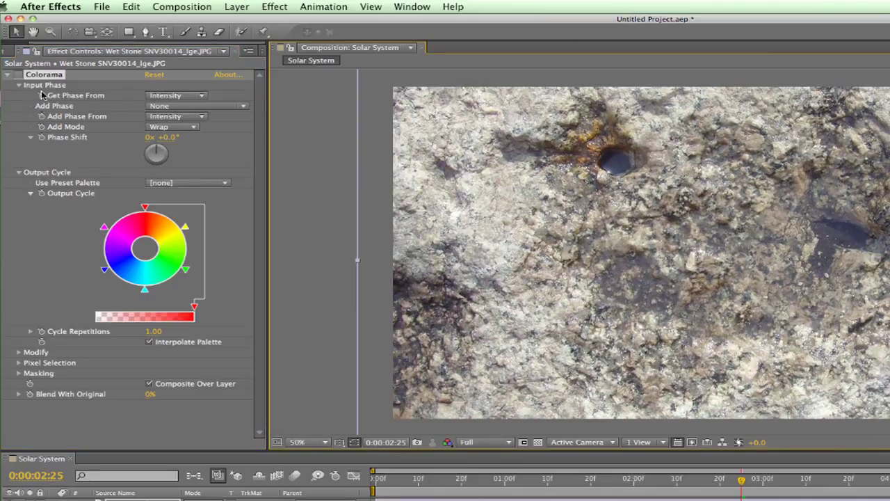
pyautogui.click(19, 76)
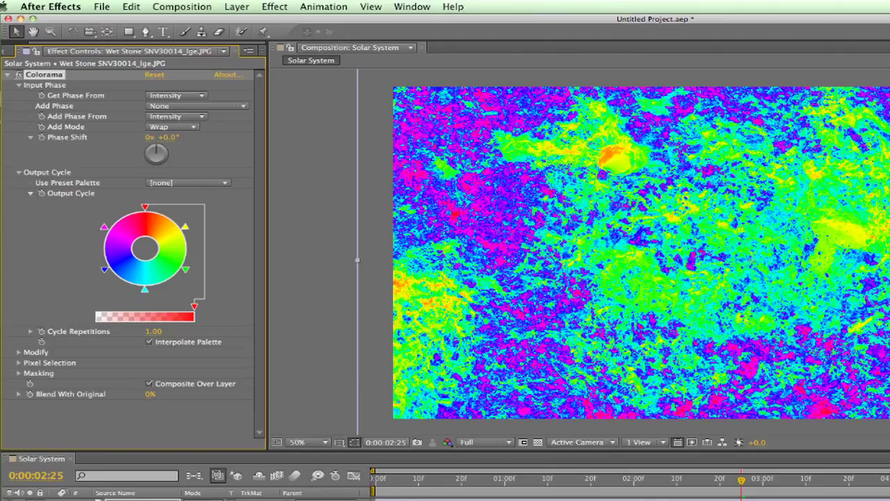
pyautogui.click(19, 75)
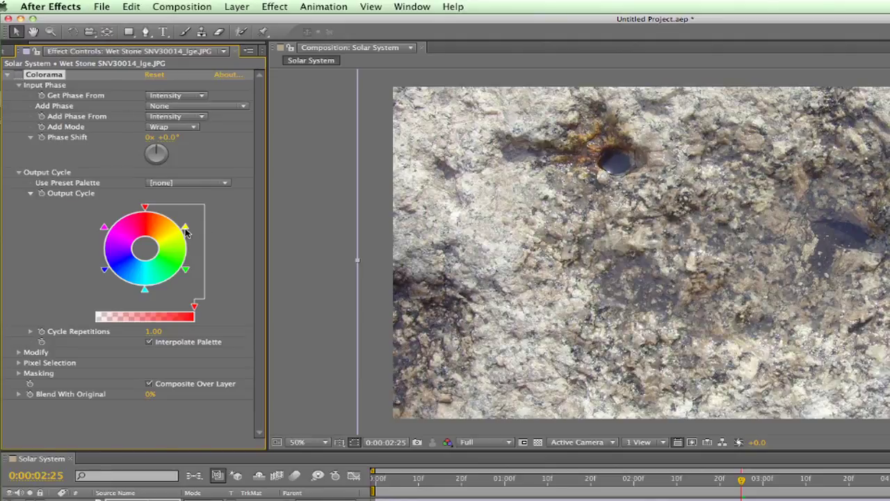
pyautogui.click(19, 75)
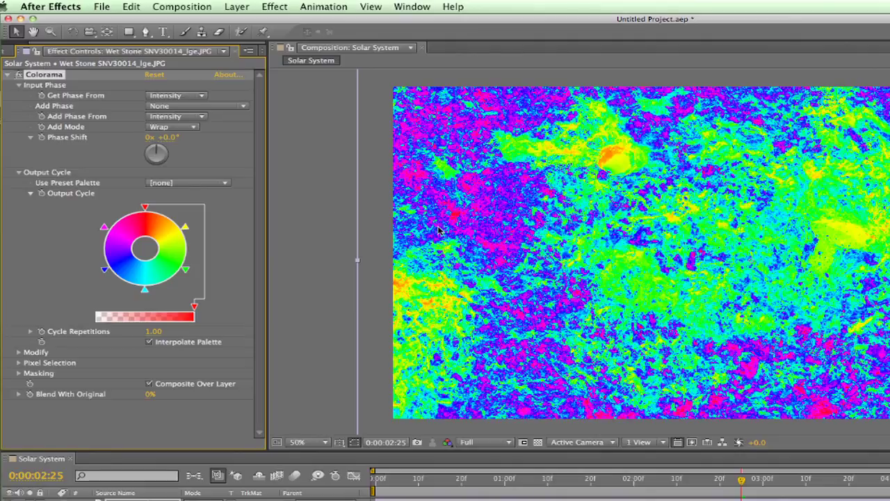
pyautogui.press(',')
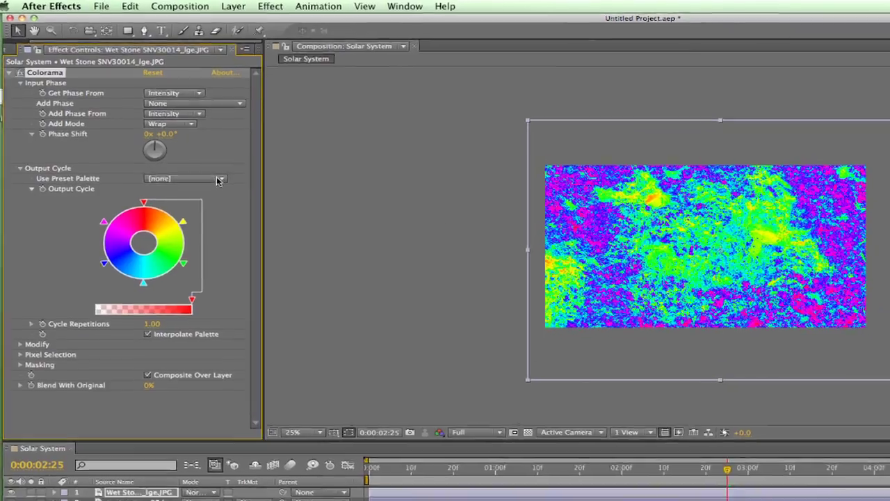
pyautogui.click(221, 183)
# - Set Colorama's preset palette to Fire and zoom the view back to 50%
pyautogui.click(221, 183)
pyautogui.click(190, 147)
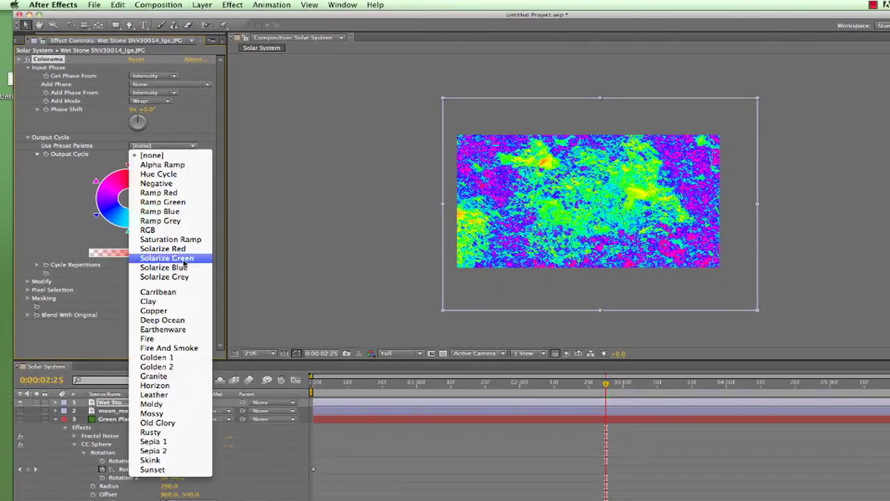
pyautogui.click(171, 339)
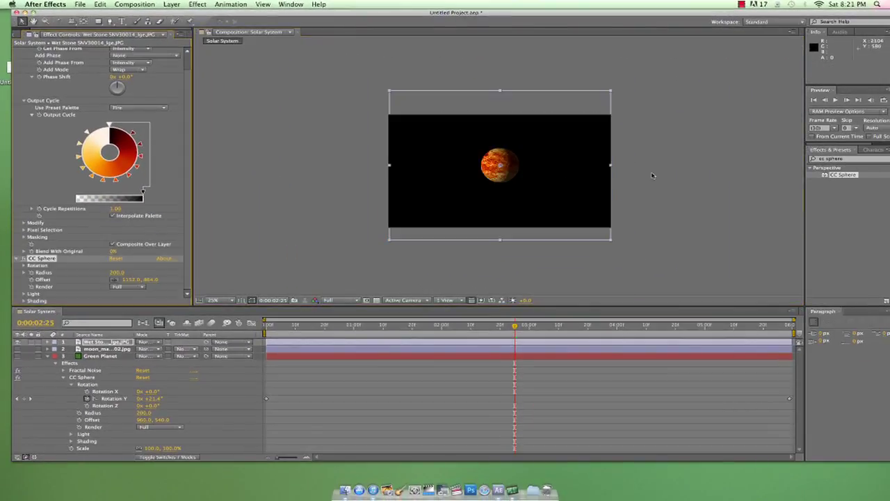
pyautogui.press('.')
# - Add a Glow effect to the stone planet and raise its threshold to 82.4%
pyautogui.click(837, 160)
pyautogui.write('glow')
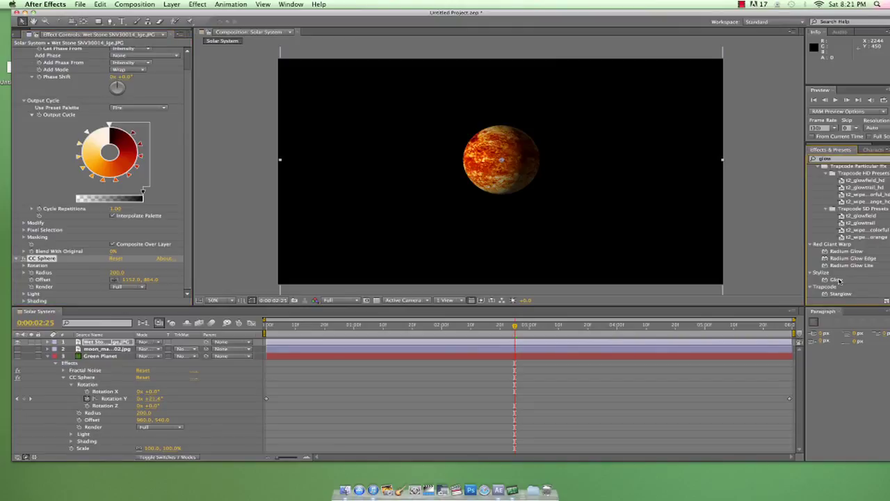
pyautogui.moveTo(839, 281)
pyautogui.mouseDown()
pyautogui.moveTo(516, 176)
pyautogui.moveTo(437, 206)
pyautogui.moveTo(313, 341)
pyautogui.mouseUp()
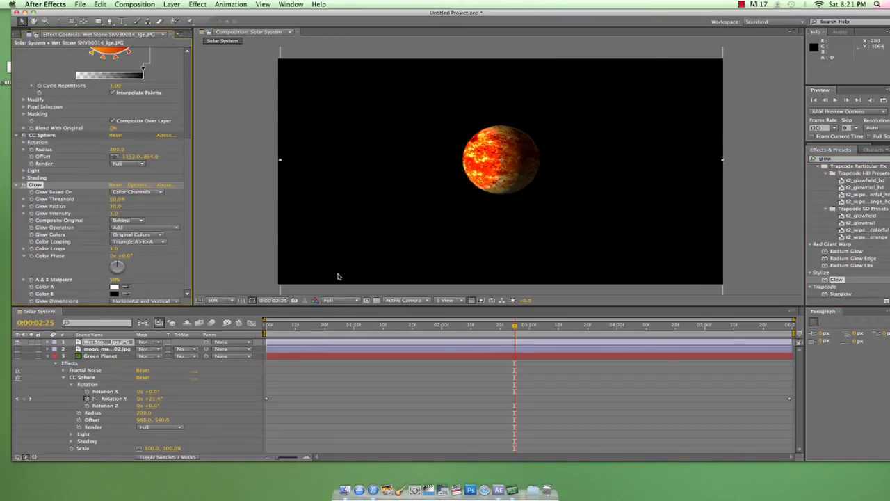
pyautogui.moveTo(117, 202); pyautogui.dragTo(134, 199)
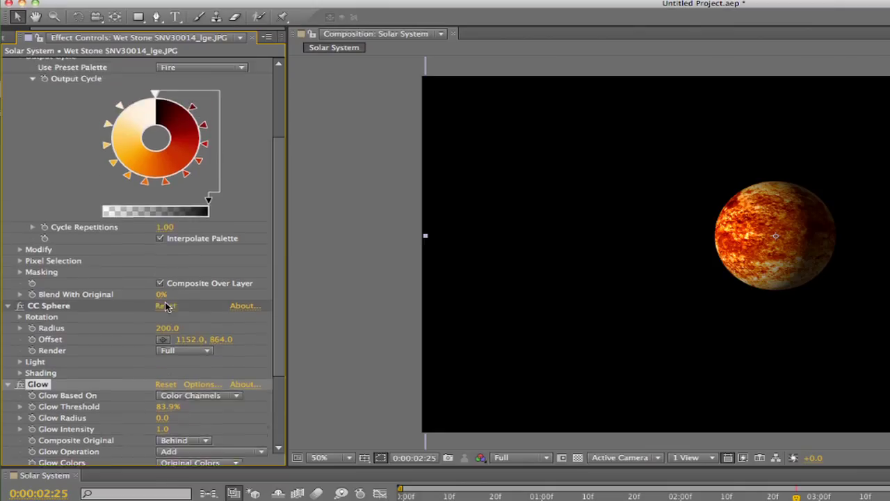
pyautogui.scroll(5, 135, 205)
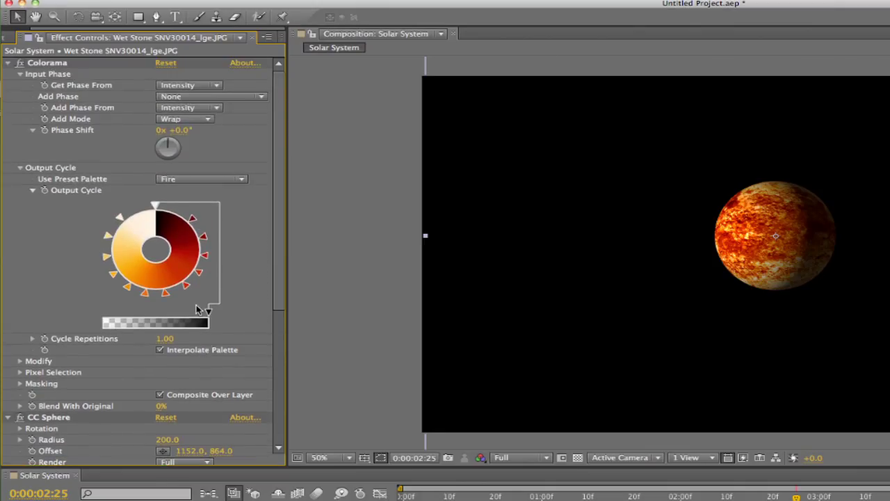
# - Collapse Colorama's groups, keep CC Sphere below Colorama, and set the fire planet's Rotation Y to -133°
pyautogui.click(20, 74)
pyautogui.click(20, 85)
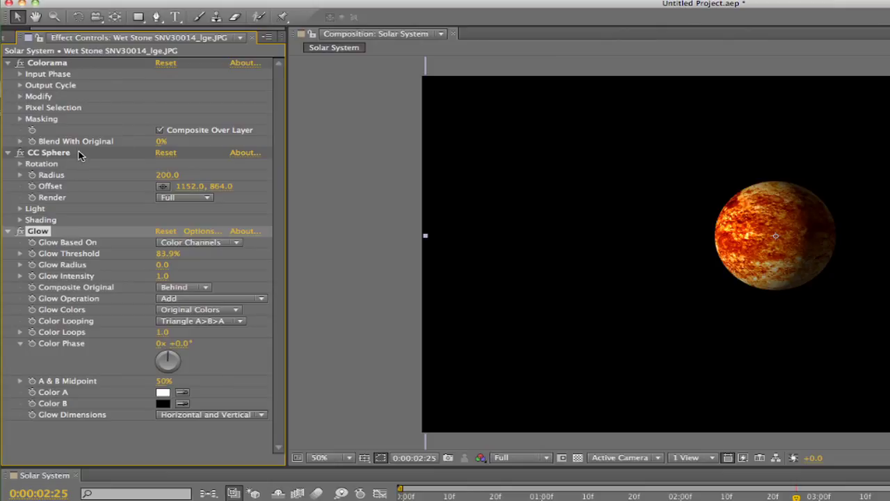
pyautogui.click(55, 153)
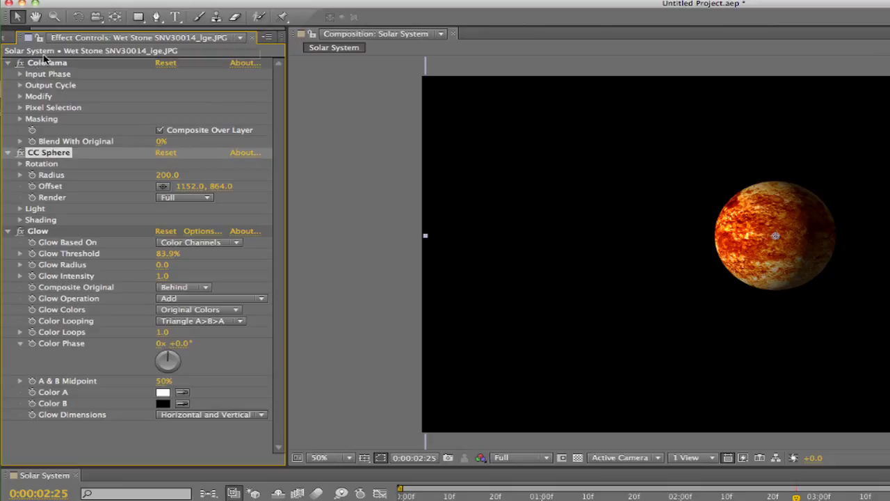
pyautogui.moveTo(43, 59); pyautogui.dragTo(62, 64)
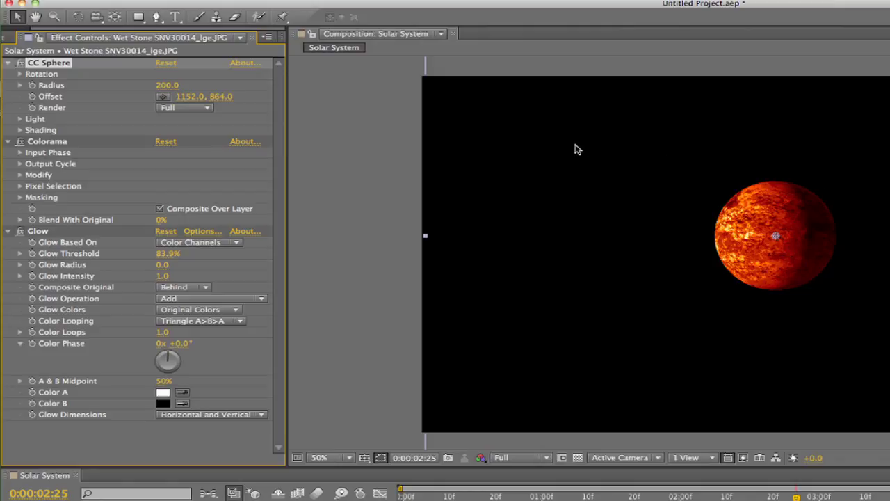
pyautogui.click(55, 67)
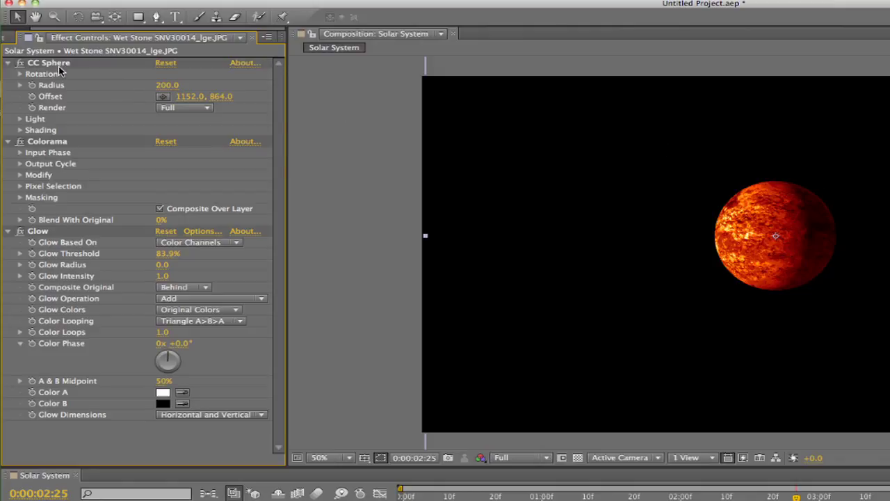
pyautogui.moveTo(55, 67); pyautogui.dragTo(73, 175)
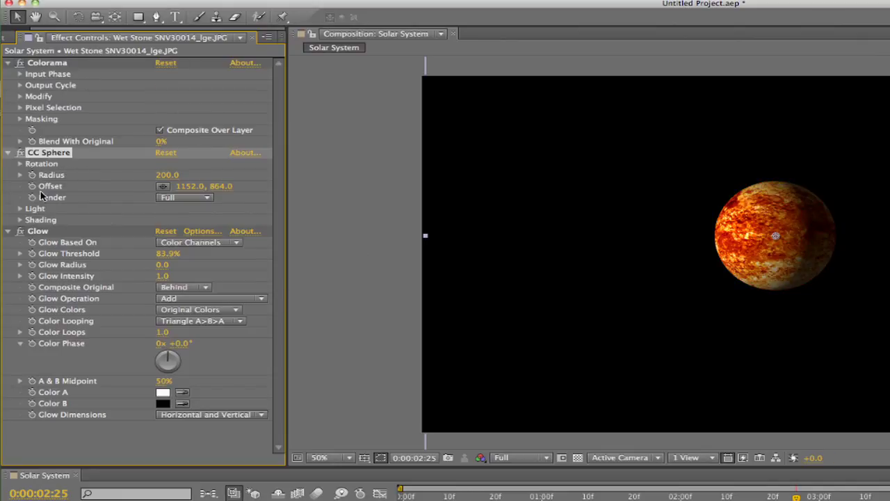
pyautogui.click(21, 164)
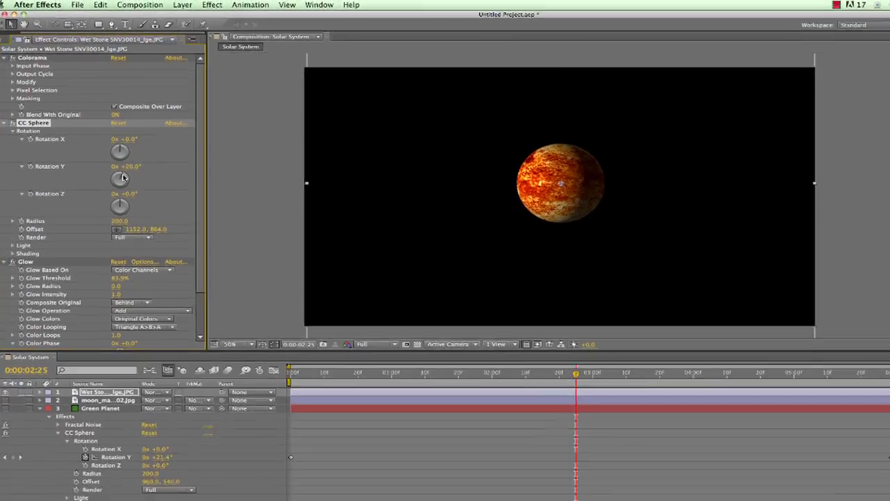
pyautogui.moveTo(170, 228); pyautogui.dragTo(159, 231)
pyautogui.moveTo(113, 180); pyautogui.dragTo(113, 182)
# - Show the moon, move the fire planet right of it and the green planet upper left
pyautogui.click(6, 397)
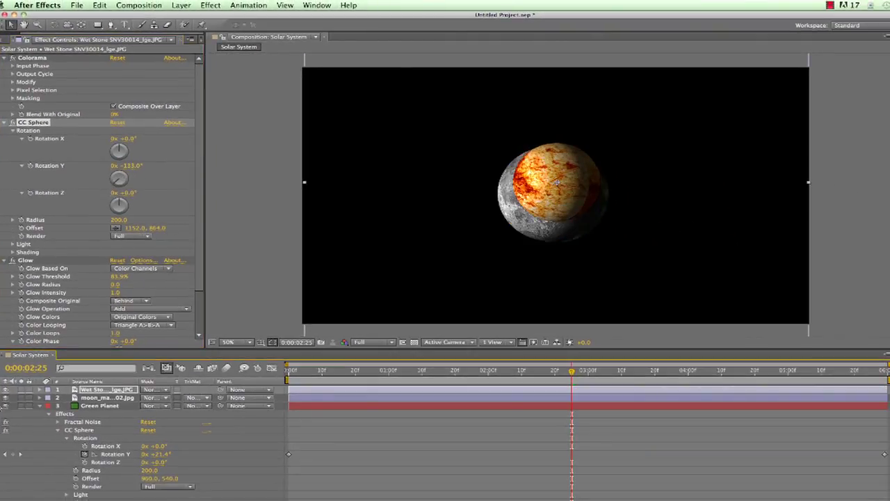
pyautogui.click(106, 391)
pyautogui.moveTo(626, 216); pyautogui.dragTo(756, 221)
pyautogui.click(89, 405)
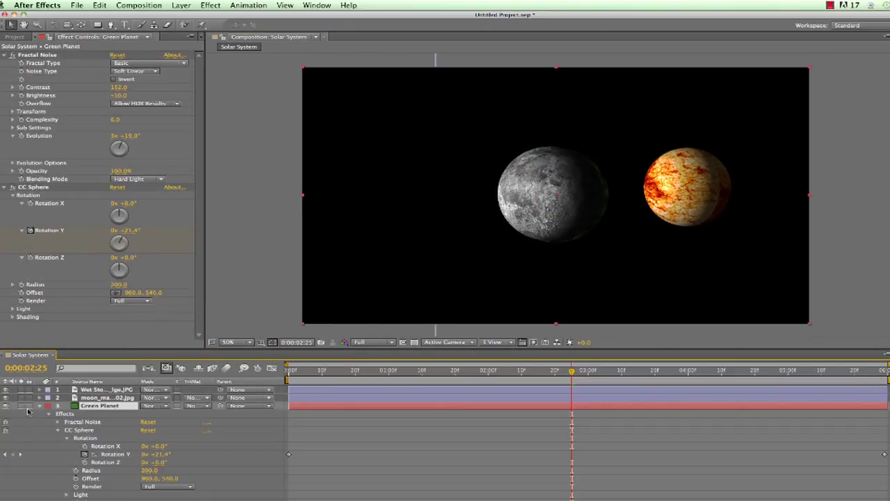
pyautogui.moveTo(516, 222); pyautogui.dragTo(399, 161)
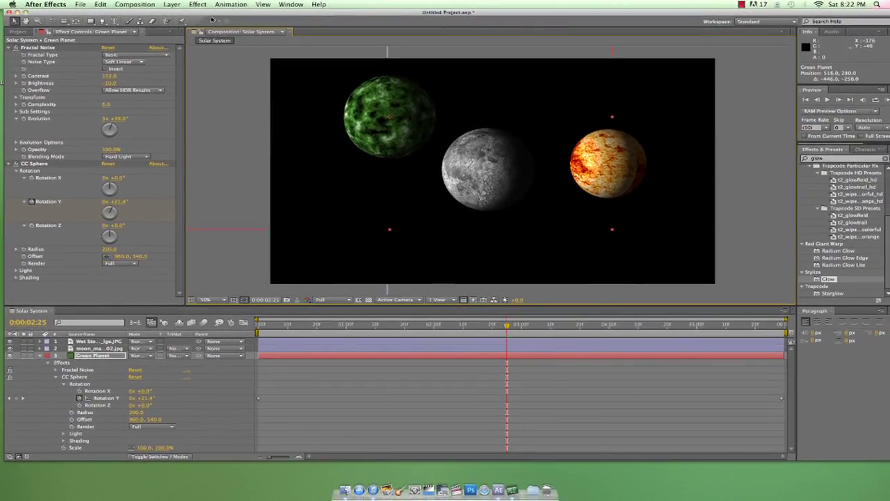
# - Create a new white solid layer
pyautogui.click(172, 5)
pyautogui.moveTo(188, 12)
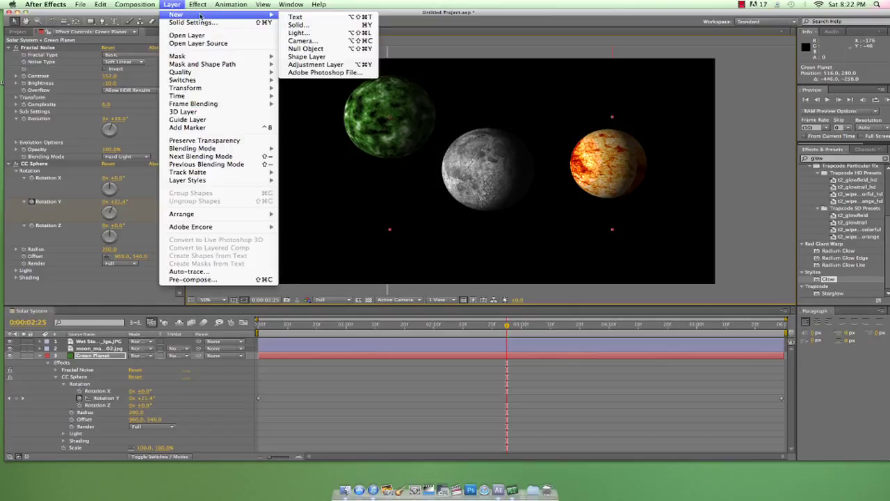
pyautogui.click(306, 26)
pyautogui.click(439, 301)
pyautogui.moveTo(221, 186); pyautogui.dragTo(125, 128)
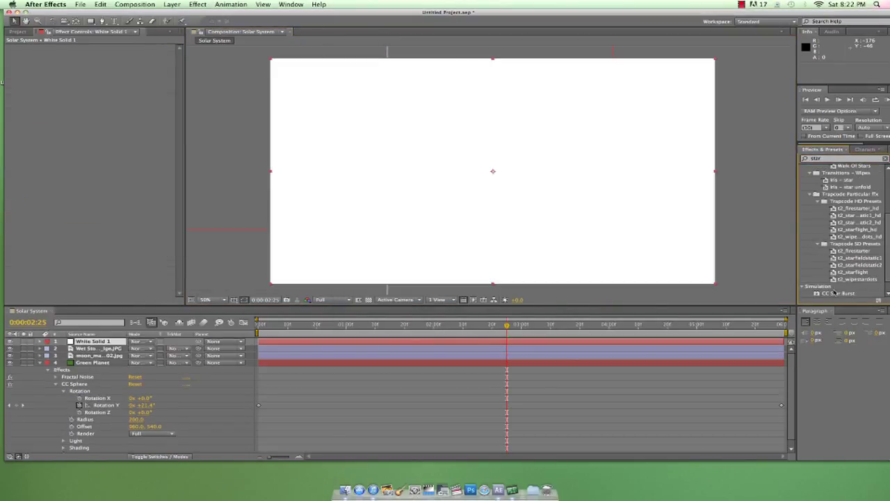
# - Apply CC Star Burst to the white solid with Speed 0.40 and preview the starfield
pyautogui.moveTo(834, 293); pyautogui.dragTo(562, 343)
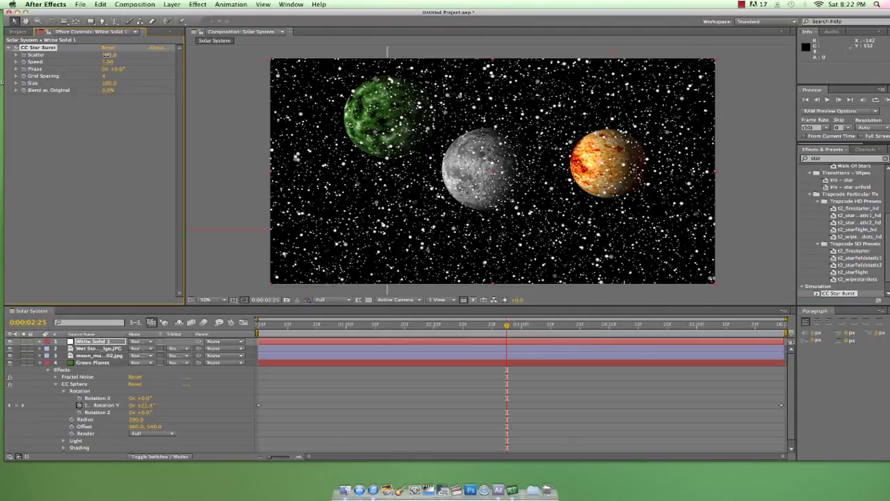
pyautogui.press('Return')
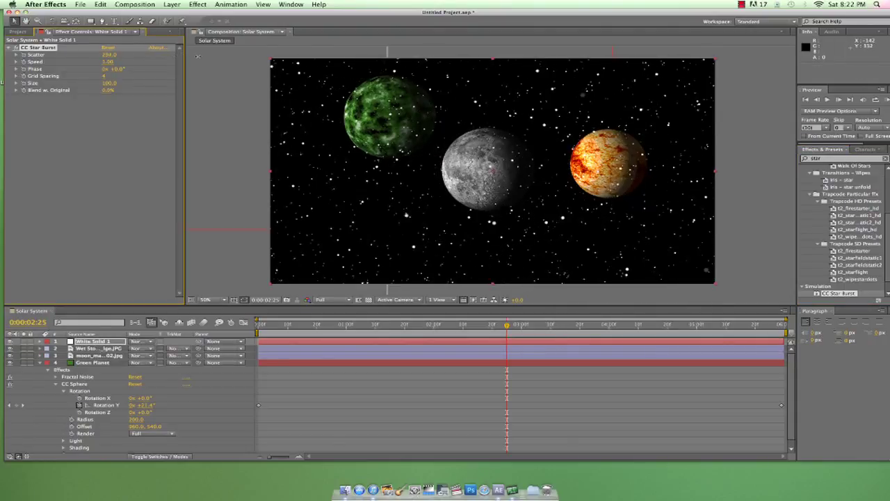
pyautogui.click(102, 62)
pyautogui.write('0.40')
pyautogui.press('Return')
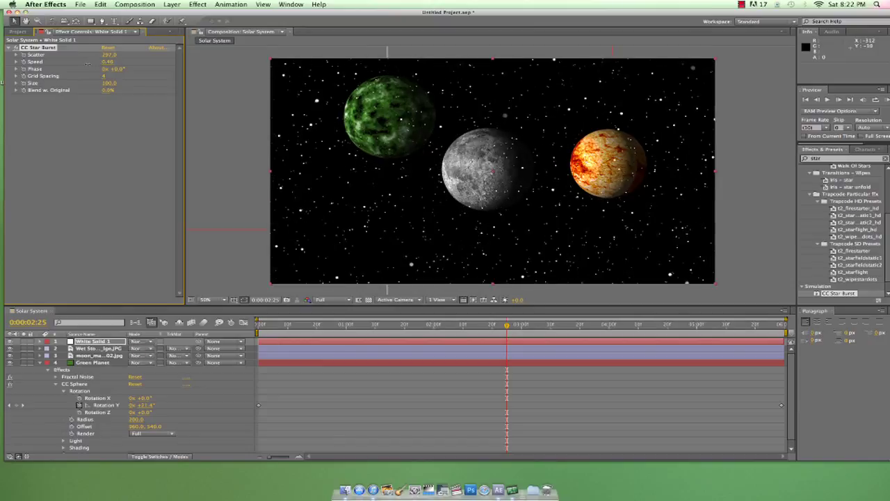
pyautogui.press('space')
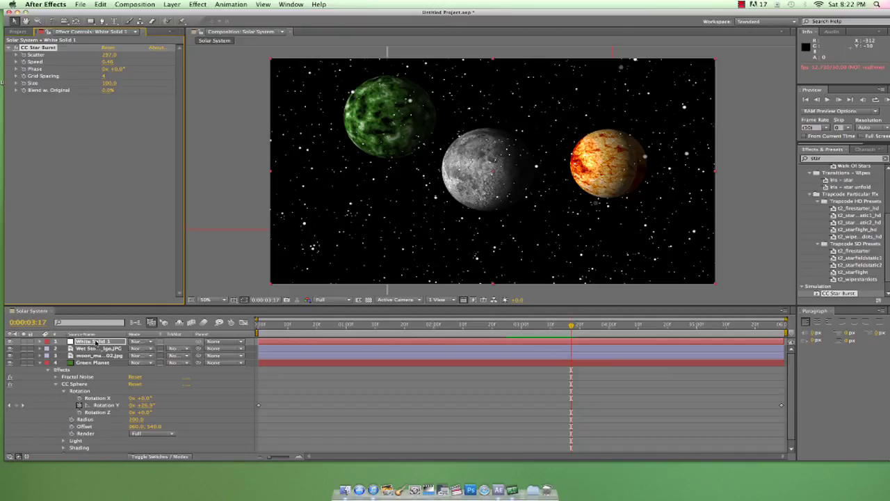
# - Replace the white solid with a new black solid and apply Fractal Noise to it
pyautogui.press('Delete')
pyautogui.click(172, 4)
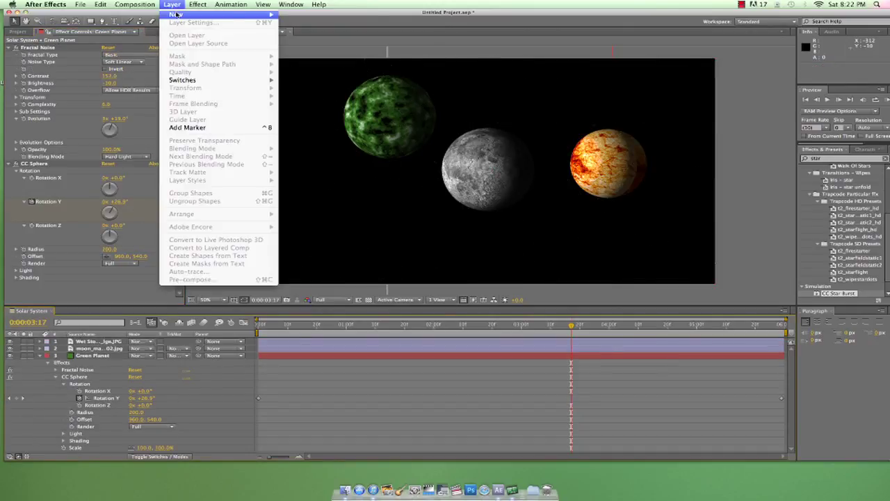
pyautogui.moveTo(177, 13)
pyautogui.click(313, 28)
pyautogui.click(439, 300)
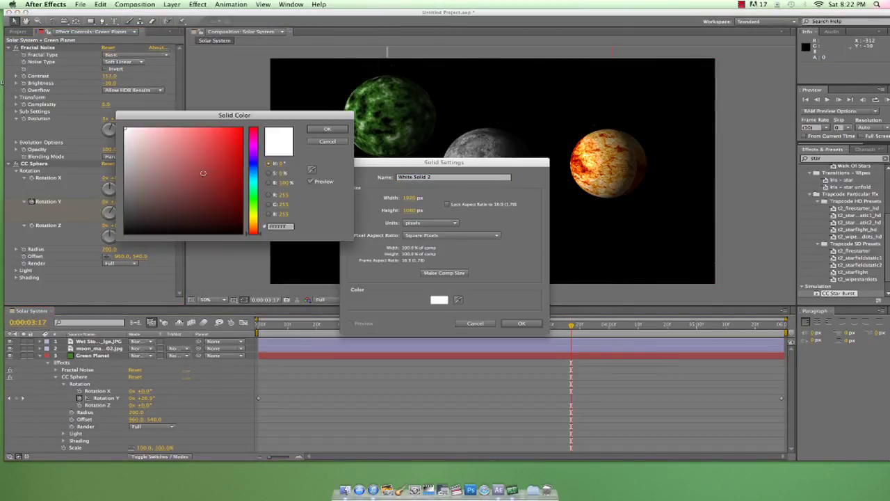
pyautogui.moveTo(203, 173); pyautogui.dragTo(214, 283)
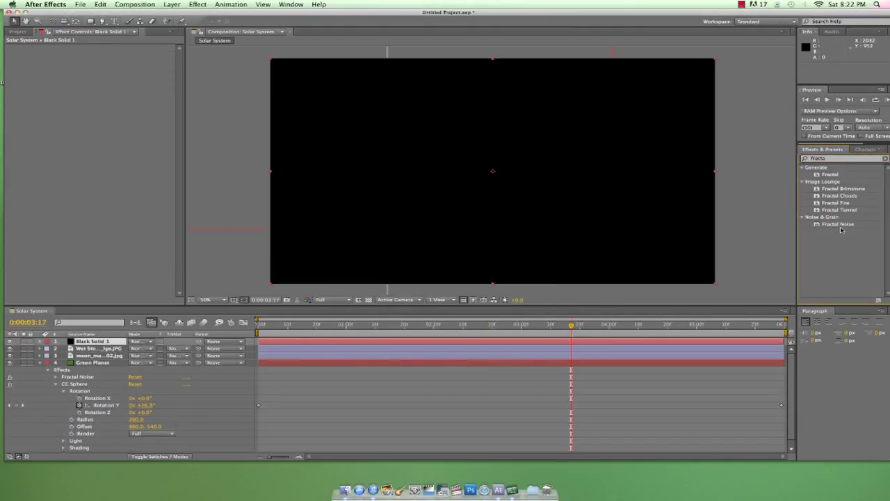
pyautogui.moveTo(838, 223); pyautogui.dragTo(173, 342)
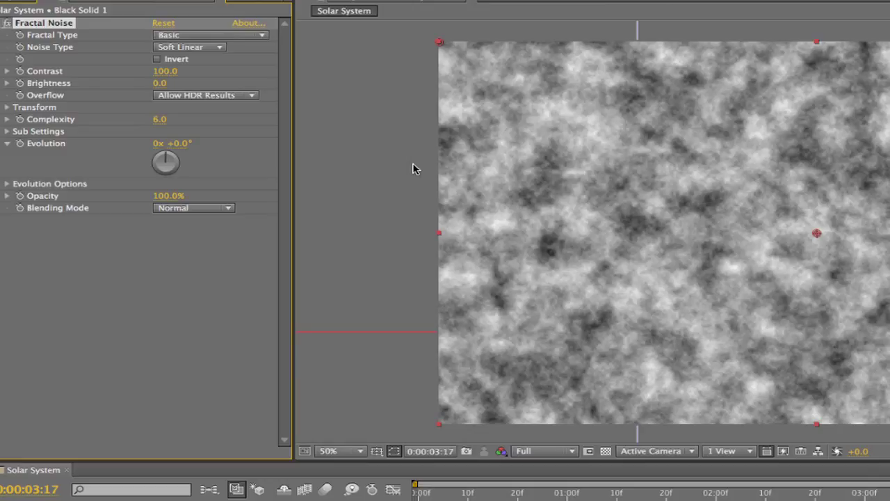
# - Set the Fractal Noise Contrast to 350 and Brightness to -150
pyautogui.click(170, 72)
pyautogui.write('350')
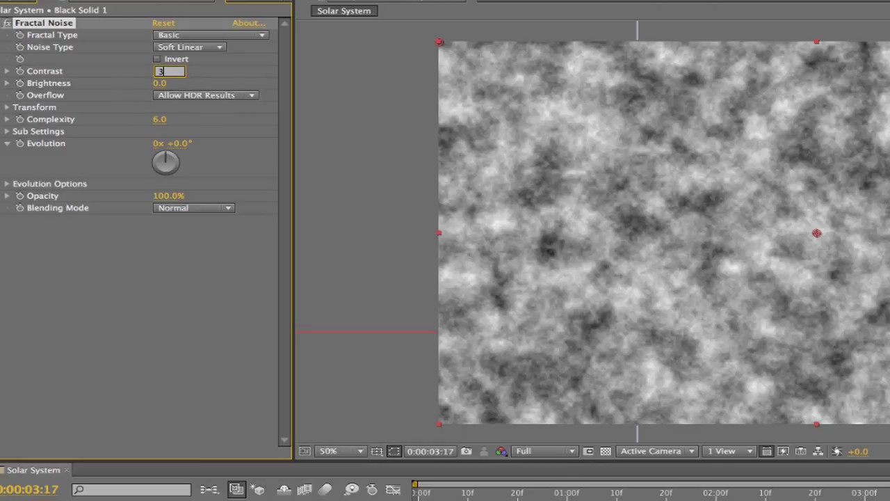
pyautogui.press('Return')
pyautogui.click(160, 84)
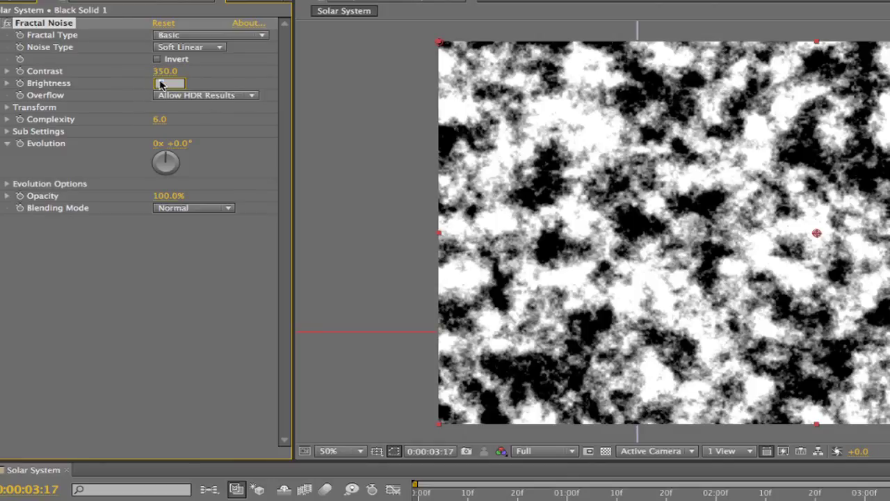
pyautogui.write('-150')
pyautogui.press('Return')
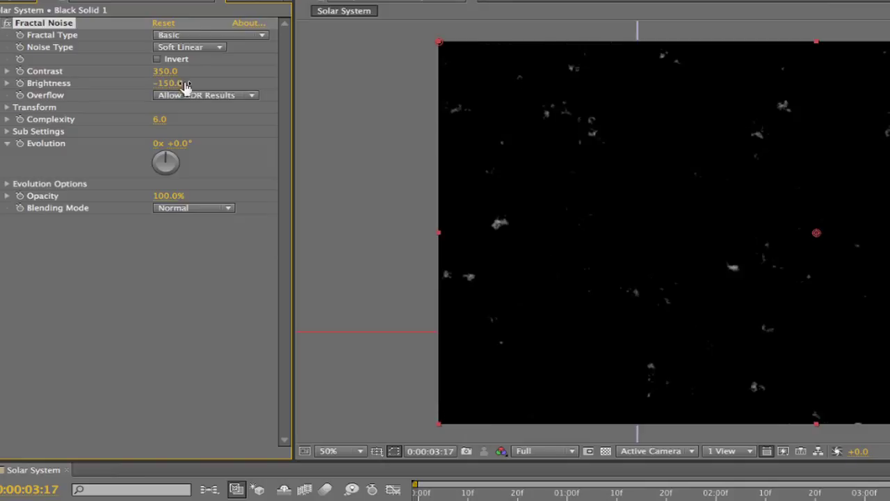
# - Set the noise Transform Scale to 3 and adjust Evolution to vary the stars
pyautogui.click(6, 109)
pyautogui.click(20, 143)
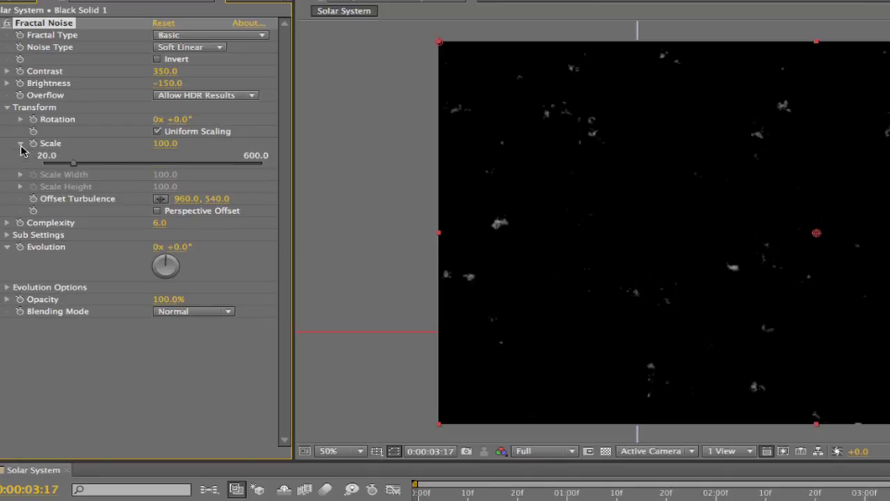
pyautogui.click(165, 143)
pyautogui.write('3')
pyautogui.press('Return')
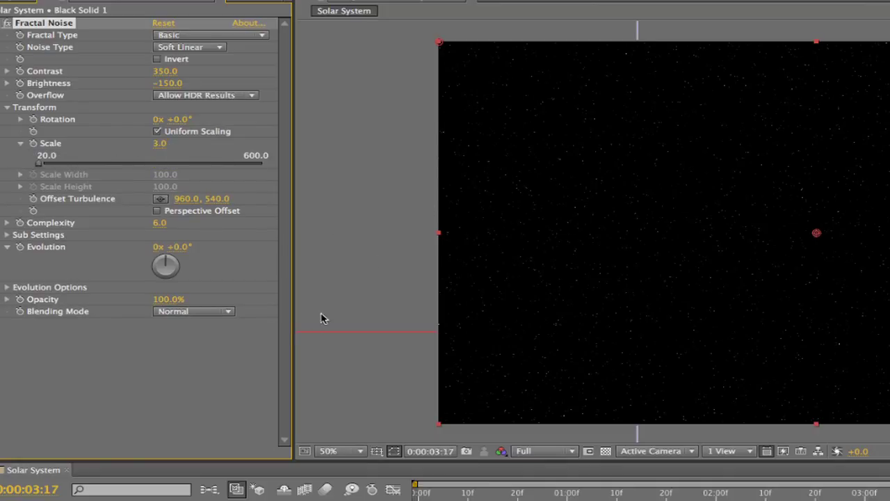
pyautogui.moveTo(164, 260); pyautogui.dragTo(149, 272)
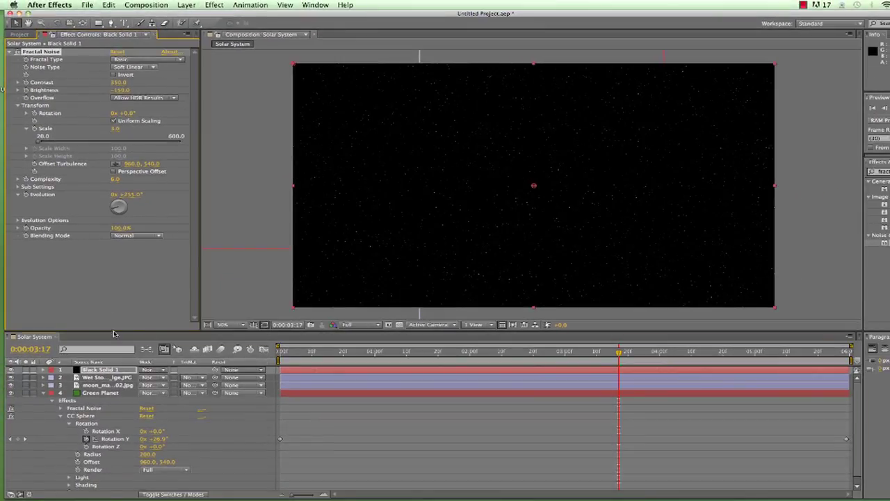
# - Move Black Solid 1 to the bottom of the layer stack
pyautogui.click(115, 334)
pyautogui.click(43, 393)
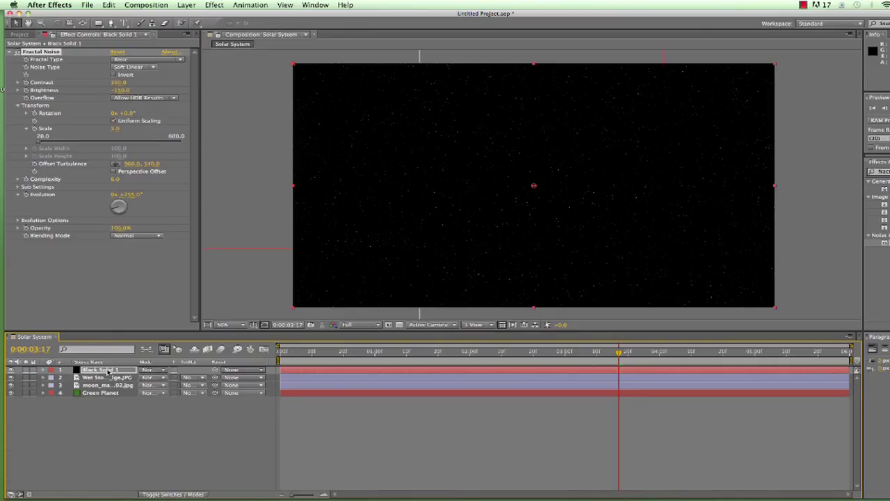
pyautogui.moveTo(101, 370); pyautogui.dragTo(86, 418)
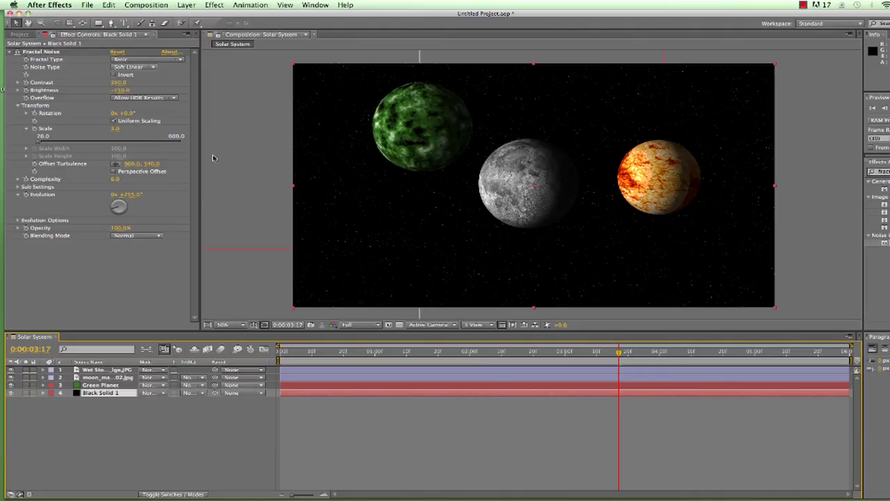
pyautogui.click(186, 5)
# - Create a new solid named 'Light' with a Lens Flare set to 105mm Prime
pyautogui.moveTo(209, 14)
pyautogui.click(326, 29)
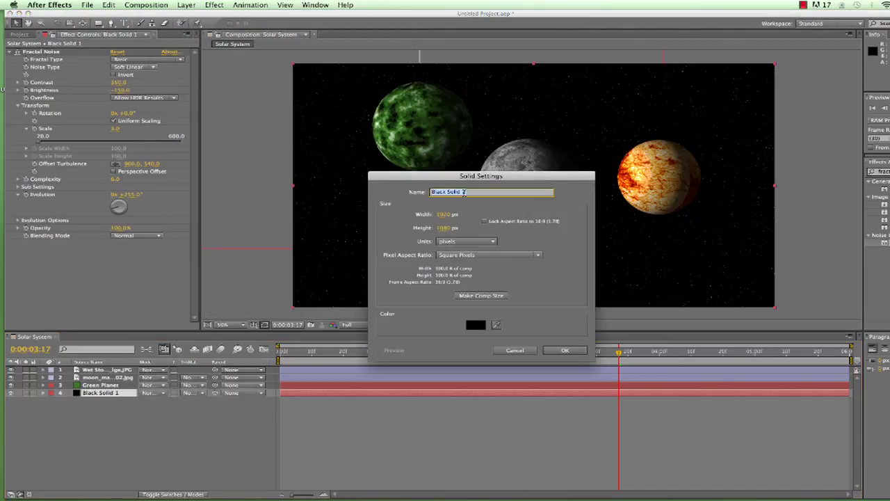
pyautogui.write('Light')
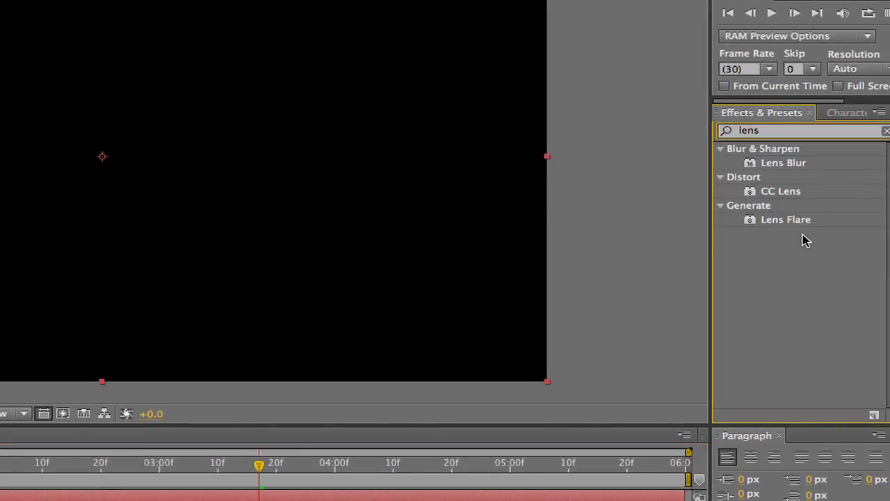
pyautogui.moveTo(786, 219); pyautogui.dragTo(471, 199)
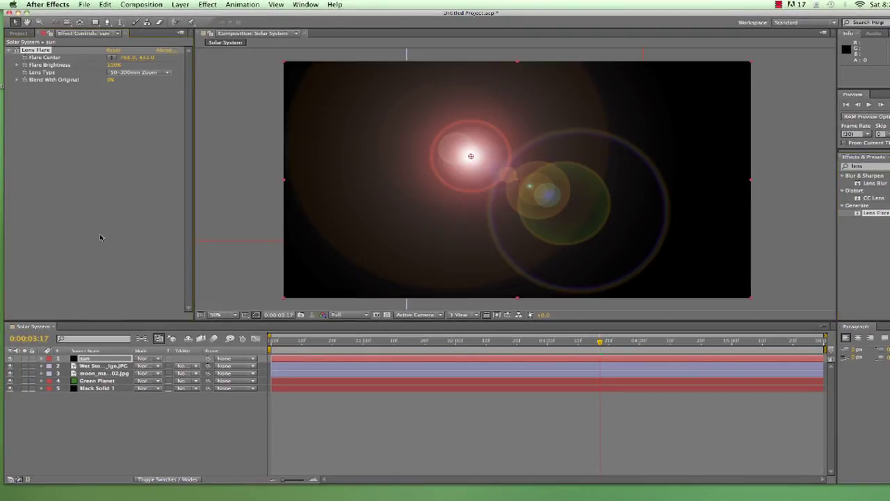
pyautogui.click(158, 74)
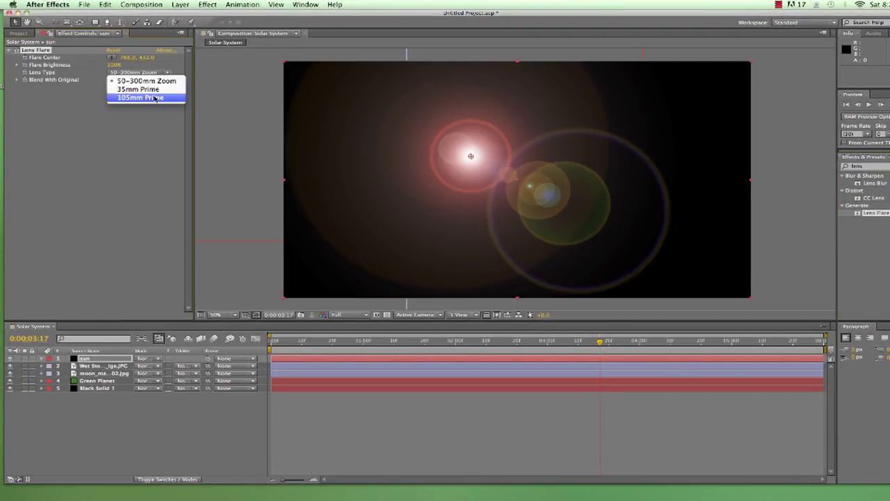
pyautogui.click(157, 98)
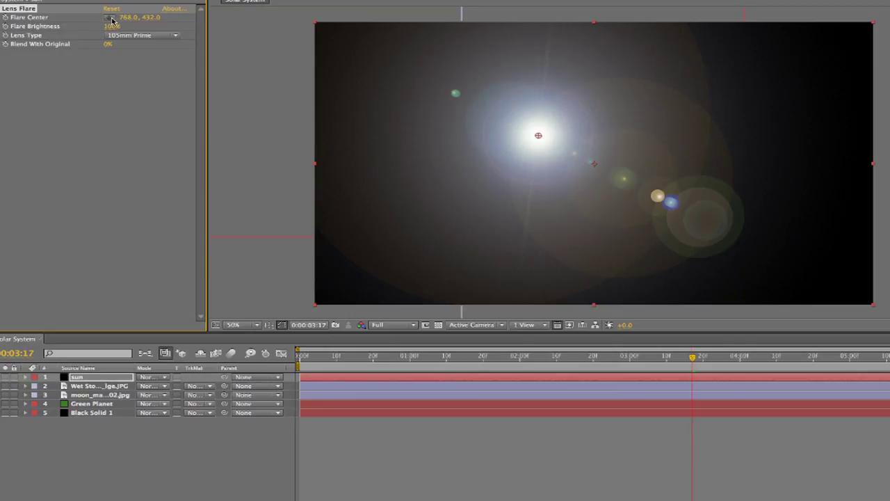
# - Position the flare centre in the top-left corner at about 62, 134
pyautogui.click(111, 18)
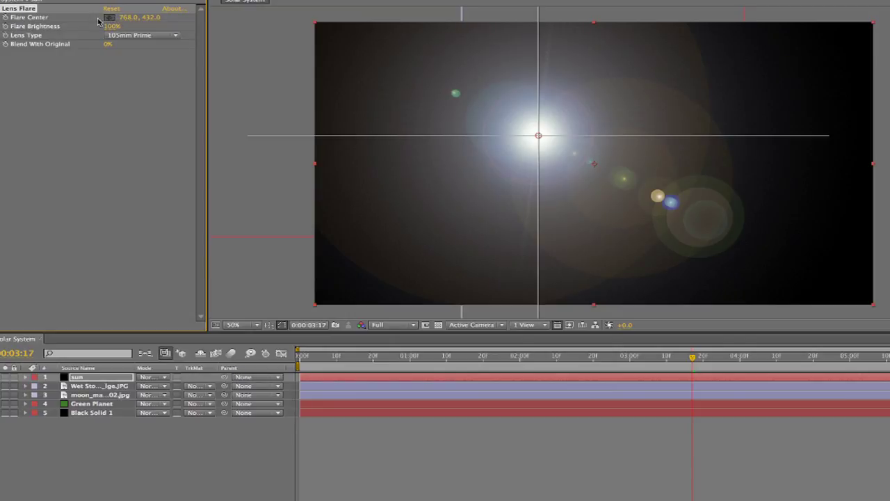
pyautogui.click(338, 38)
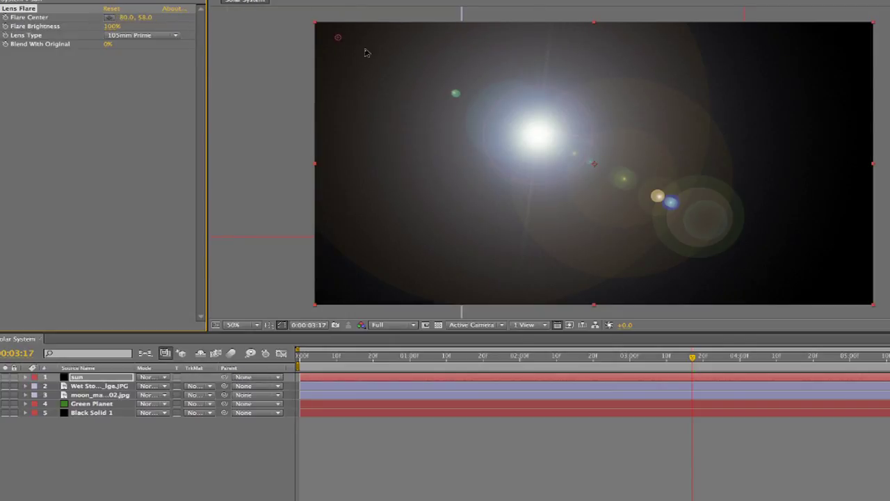
pyautogui.click(109, 18)
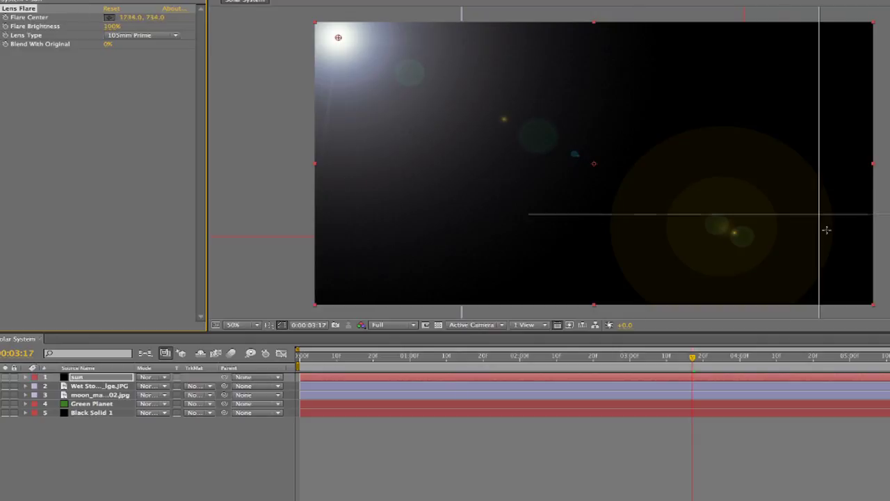
pyautogui.click(837, 269)
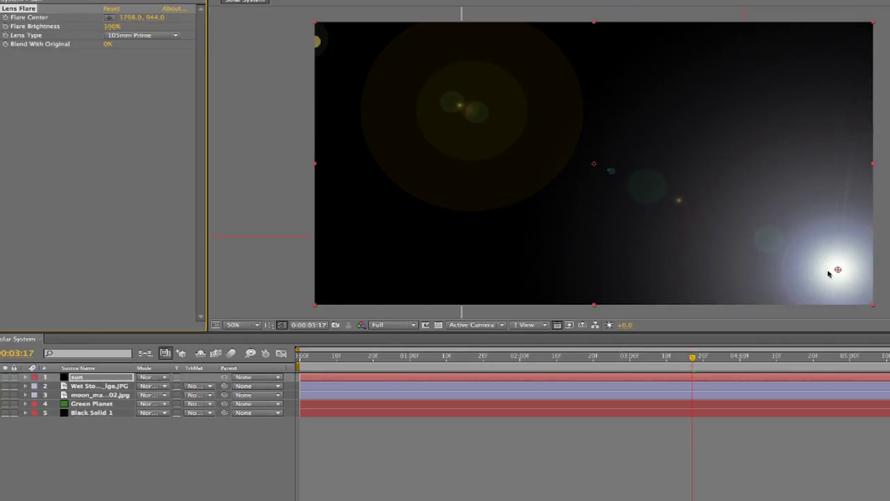
pyautogui.moveTo(838, 269); pyautogui.dragTo(454, 116)
pyautogui.moveTo(396, 93); pyautogui.dragTo(397, 89)
pyautogui.press(',')
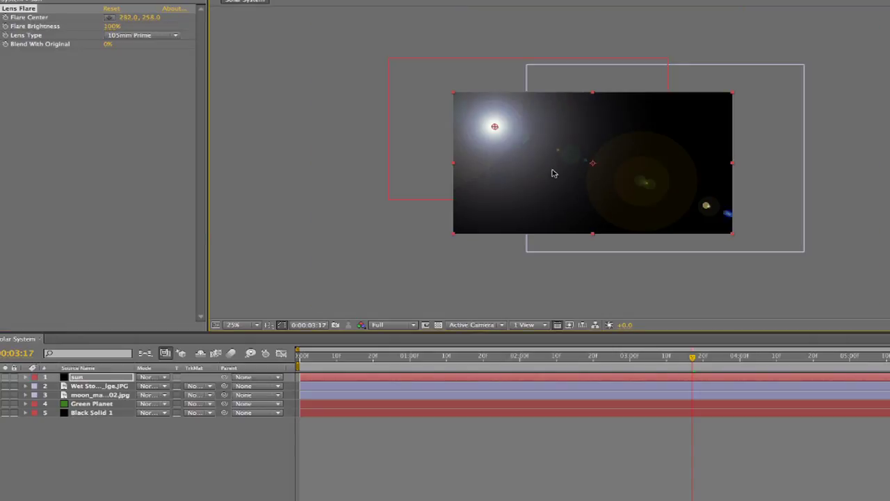
pyautogui.moveTo(507, 139); pyautogui.dragTo(530, 164)
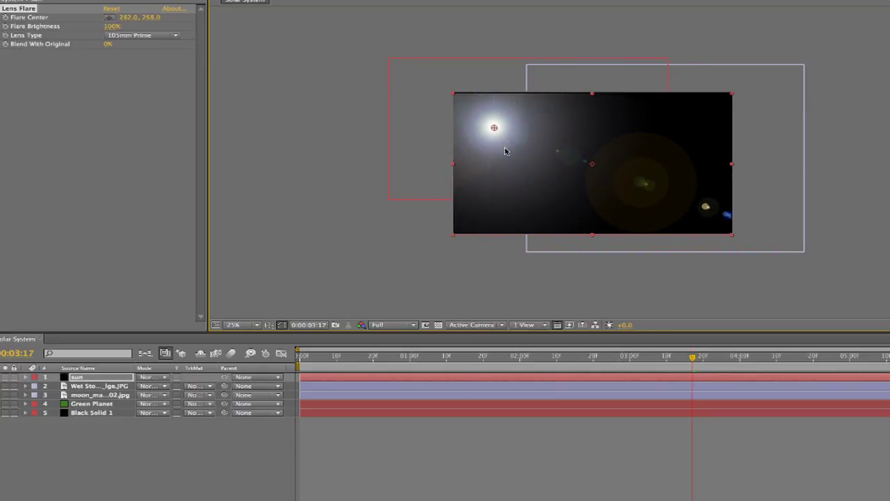
pyautogui.moveTo(494, 127); pyautogui.dragTo(462, 110)
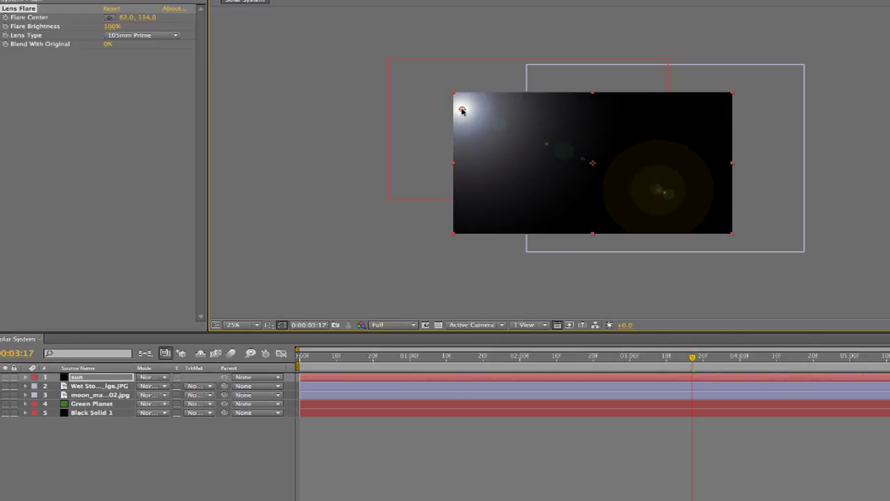
pyautogui.press('.')
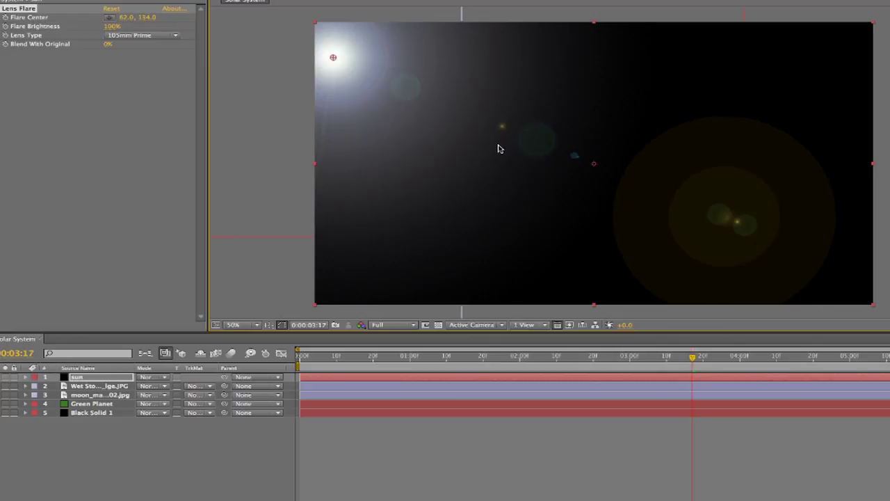
pyautogui.click(101, 379)
# - Place the sun layer directly above Black Solid 1, below Green Planet
pyautogui.moveTo(100, 379); pyautogui.dragTo(91, 425)
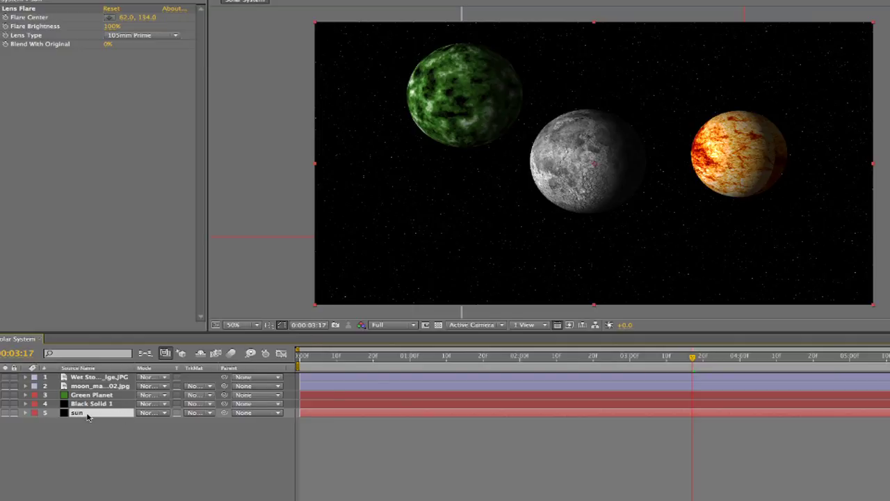
pyautogui.moveTo(87, 414); pyautogui.dragTo(91, 403)
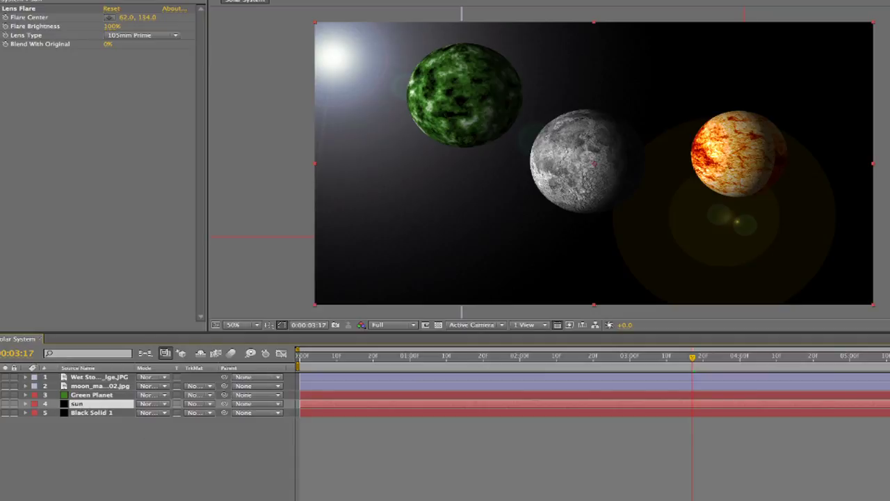
pyautogui.press('F4')
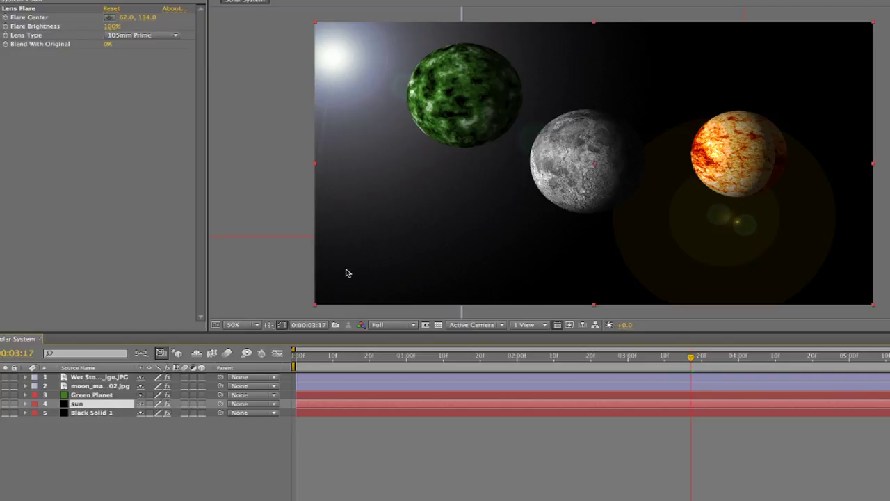
pyautogui.click(26, 395)
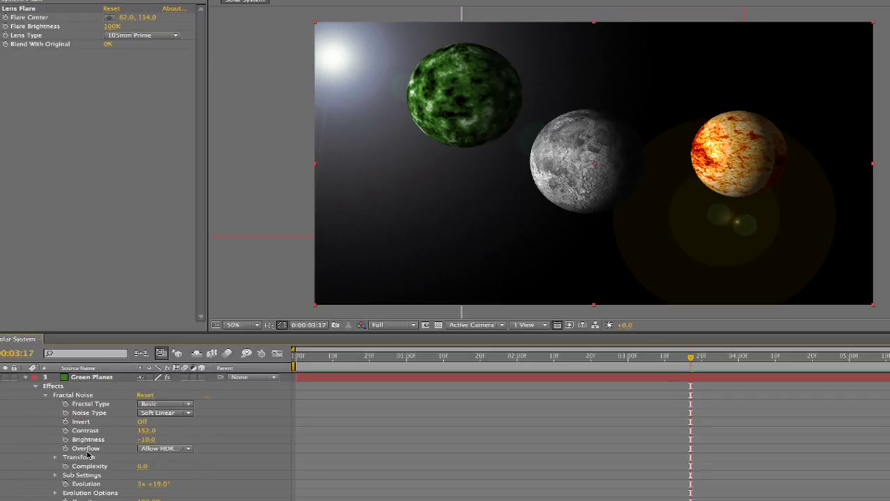
pyautogui.scroll(-3, 87, 456)
pyautogui.scroll(-5, 128, 482)
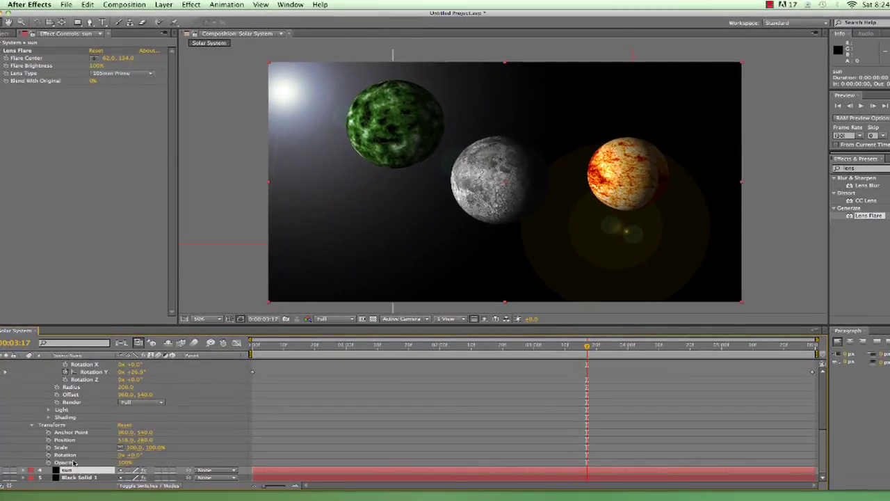
pyautogui.scroll(10, 74, 445)
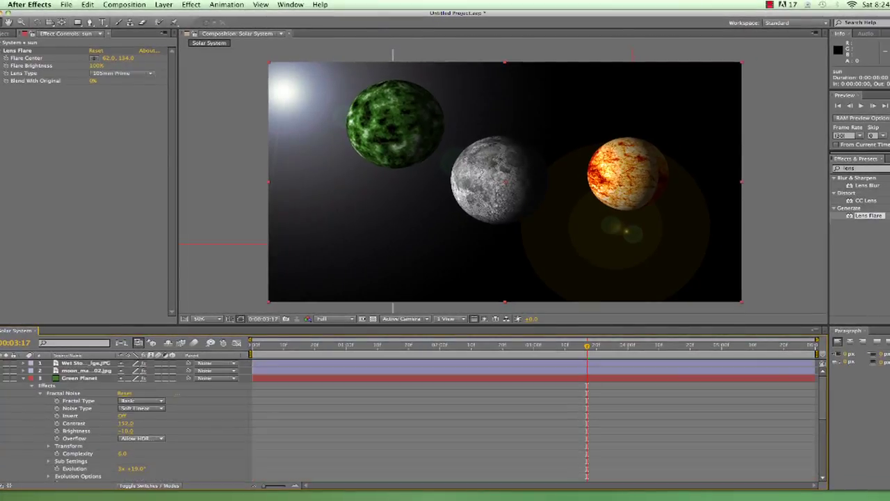
# - Set the sun layer's blending mode to Add
pyautogui.click(18, 377)
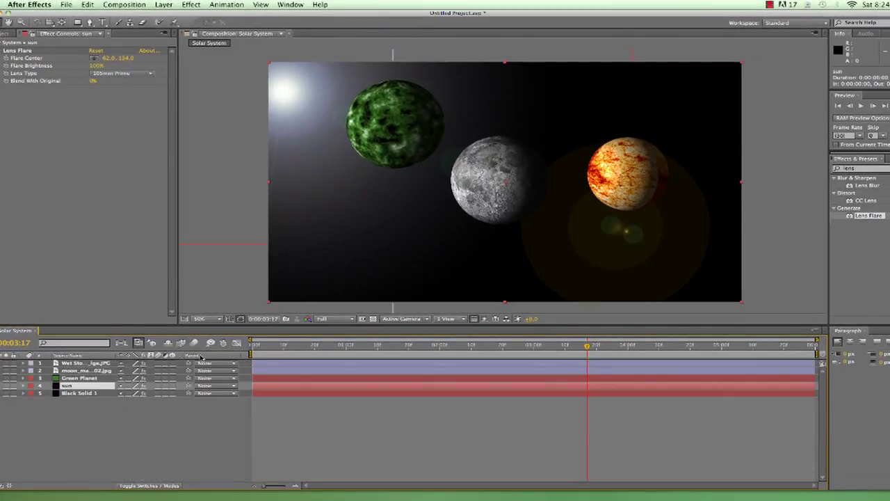
pyautogui.click(149, 485)
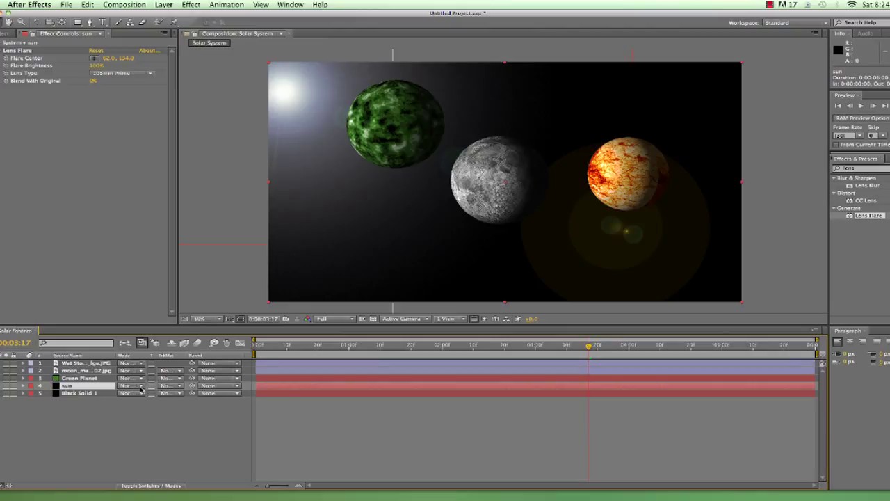
pyautogui.click(140, 388)
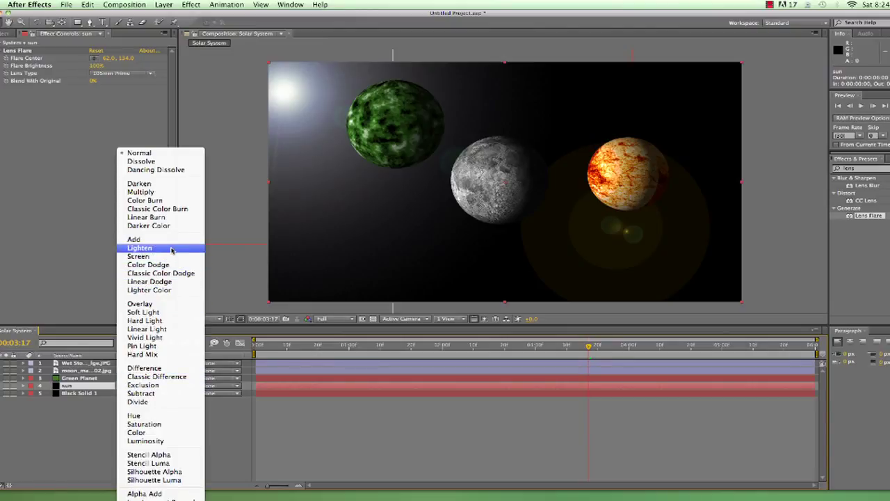
pyautogui.click(174, 239)
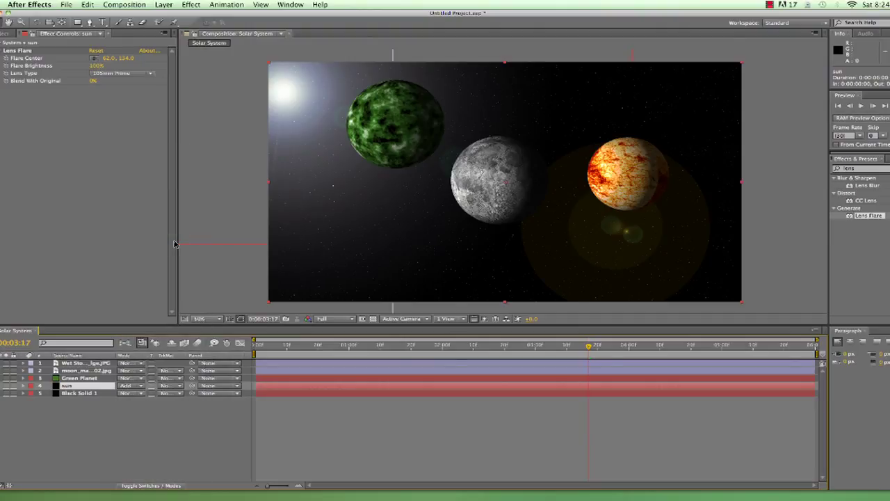